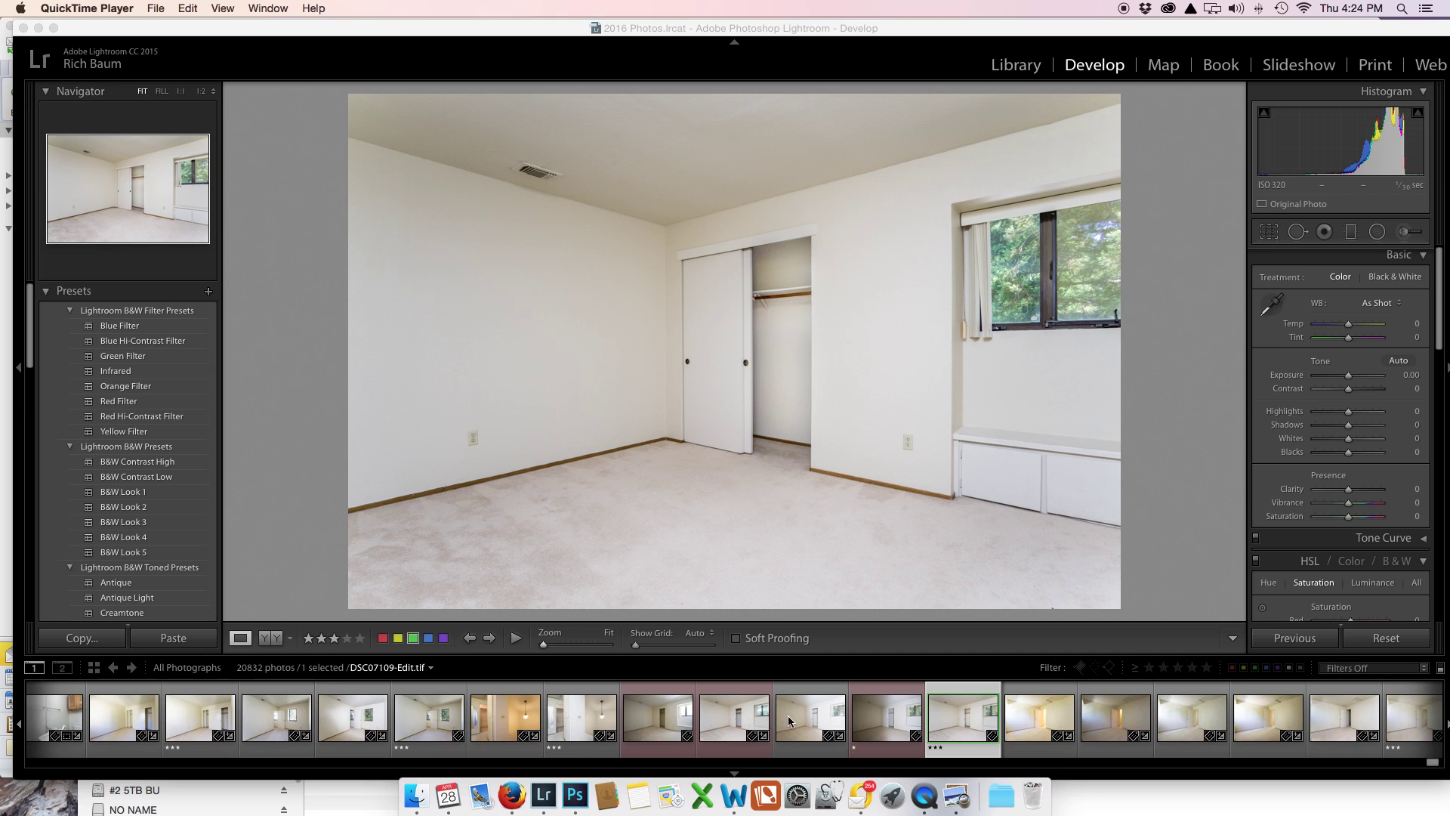
Compare the DSC07109-Edit.tif, DSC07112, DSC07110 and DSC07109 brackets in Lightroom's filmstrip.
left_click(738, 725)
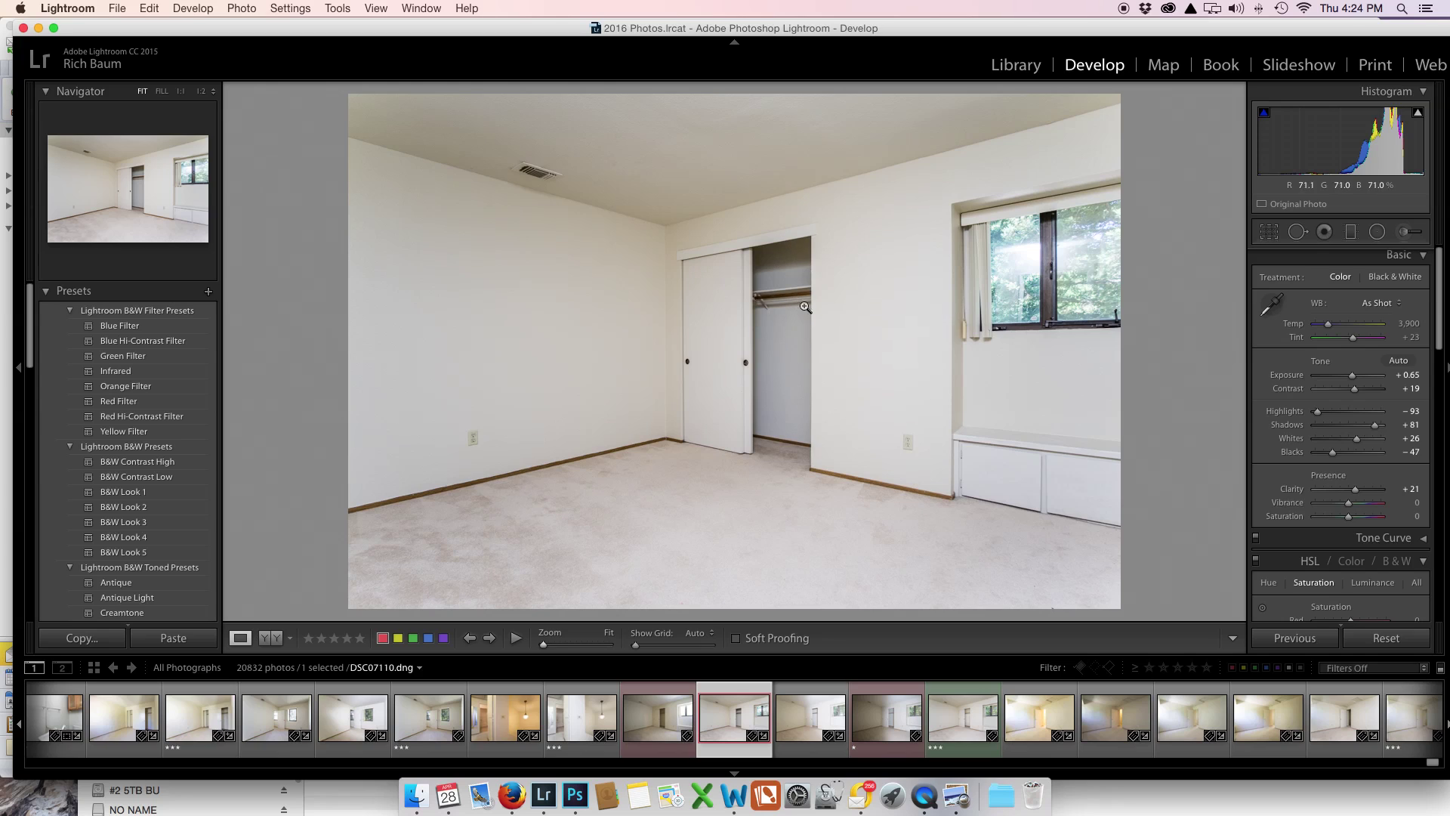
left_click(930, 734)
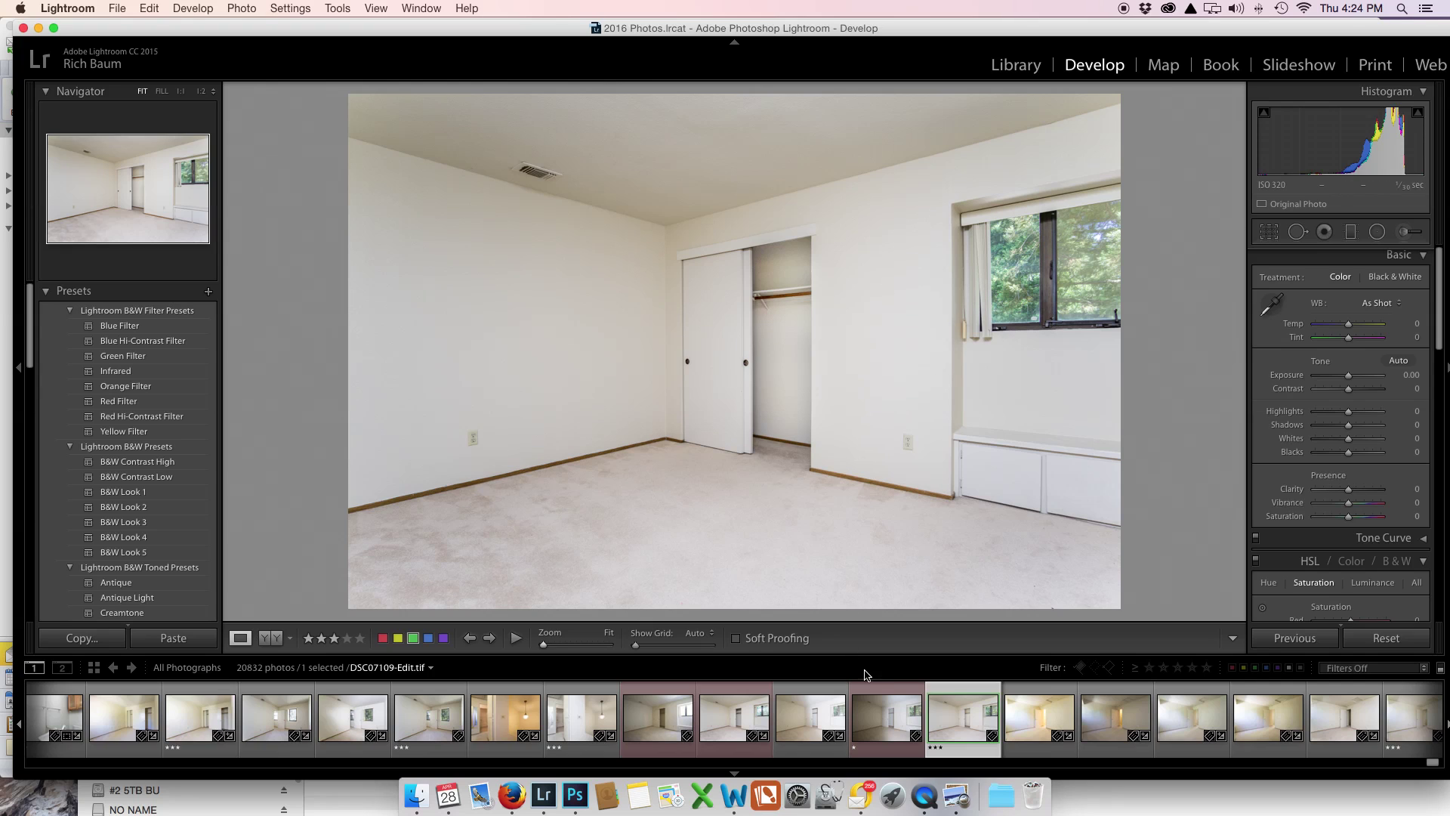
left_click(894, 712)
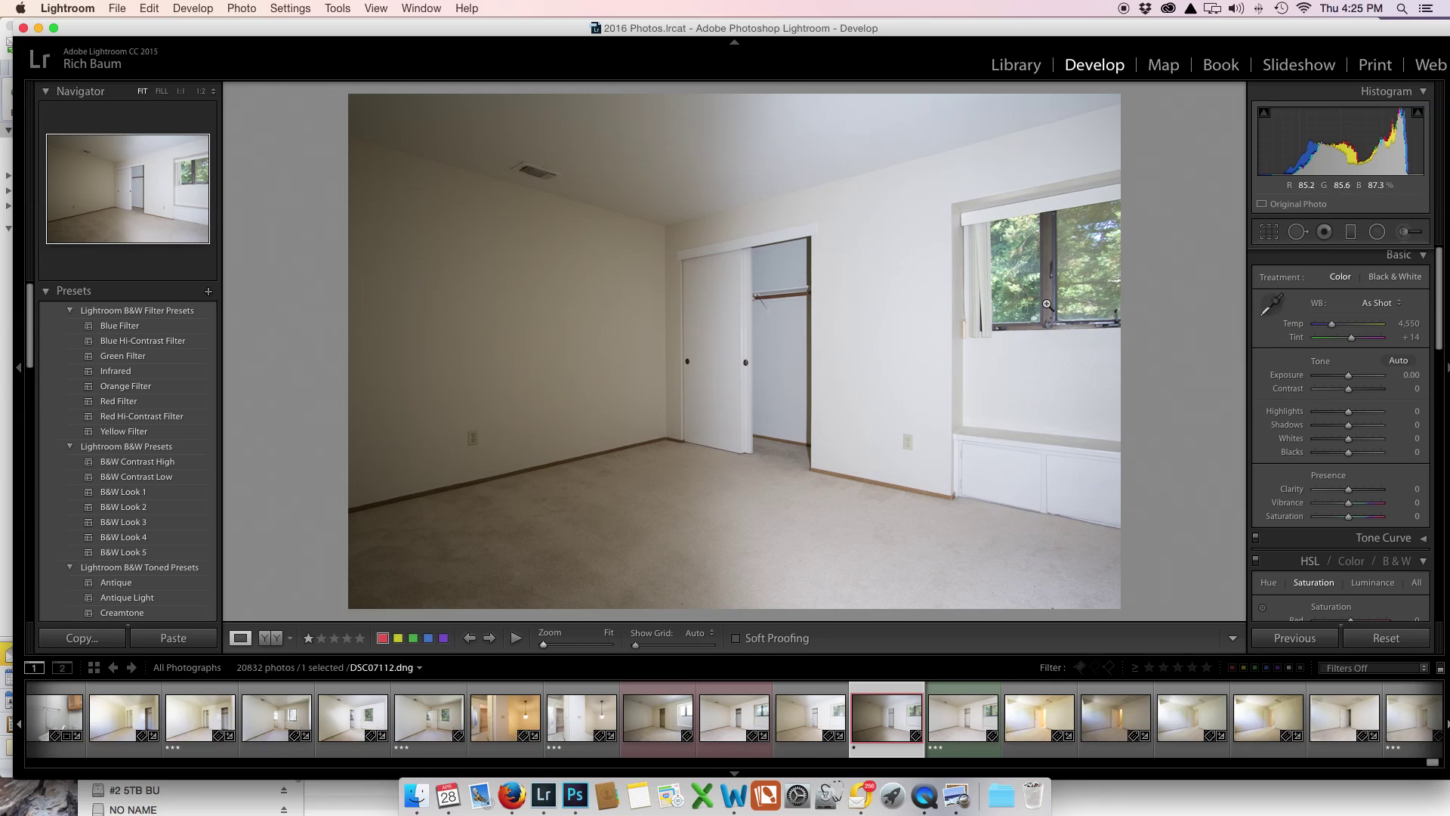
left_click(732, 724)
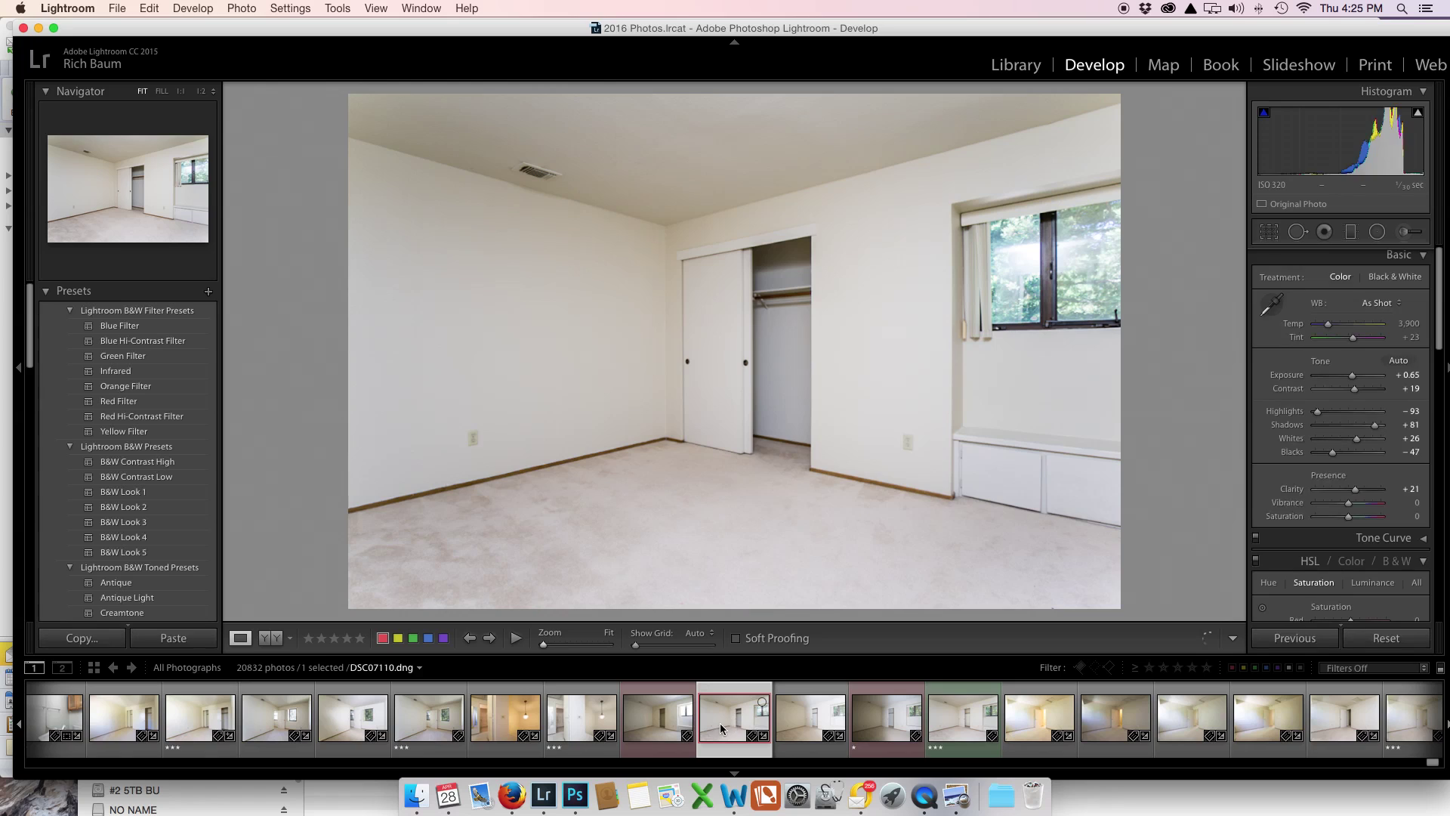
left_click(692, 724)
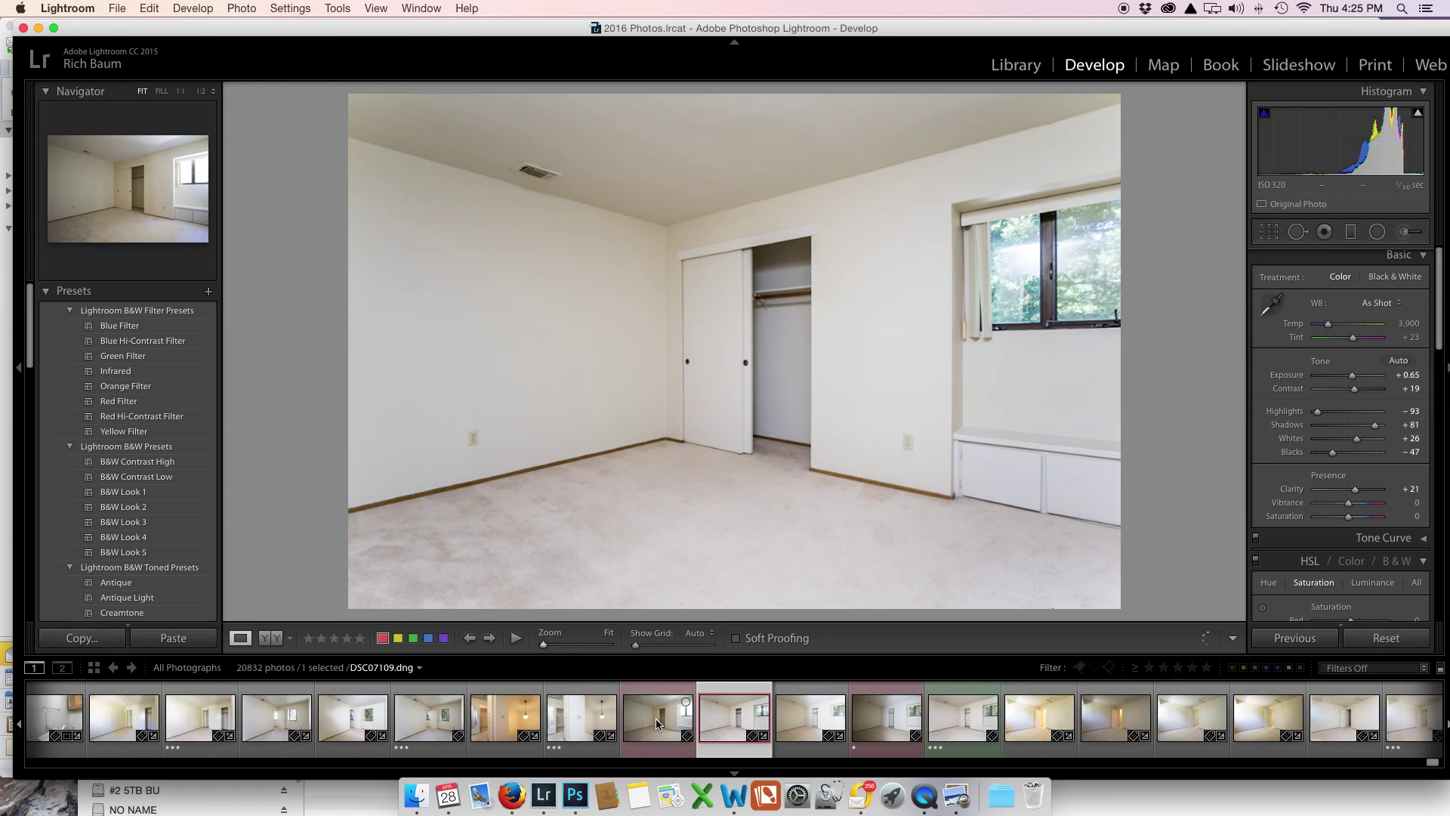
left_click(736, 723)
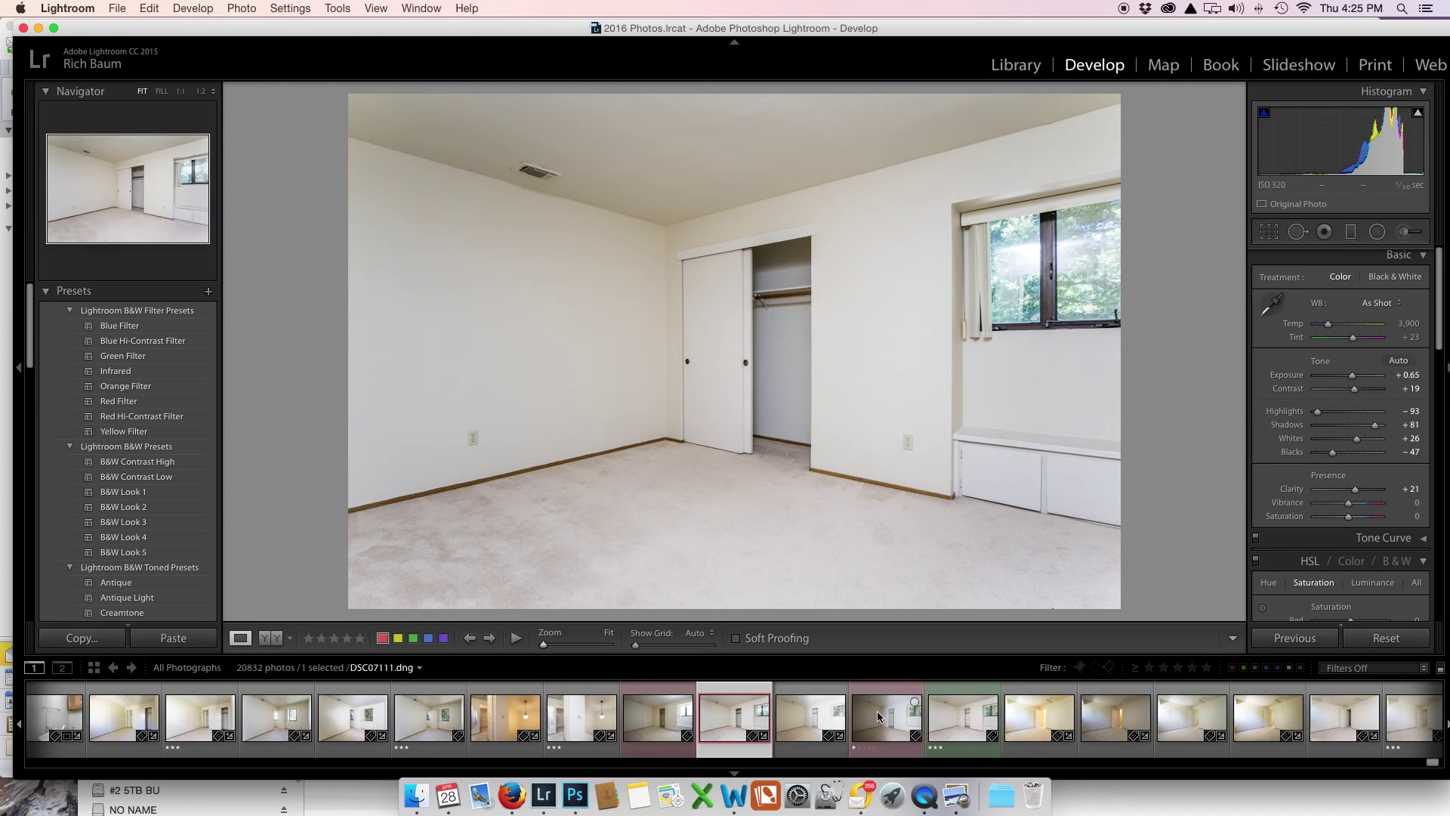
left_click(953, 718)
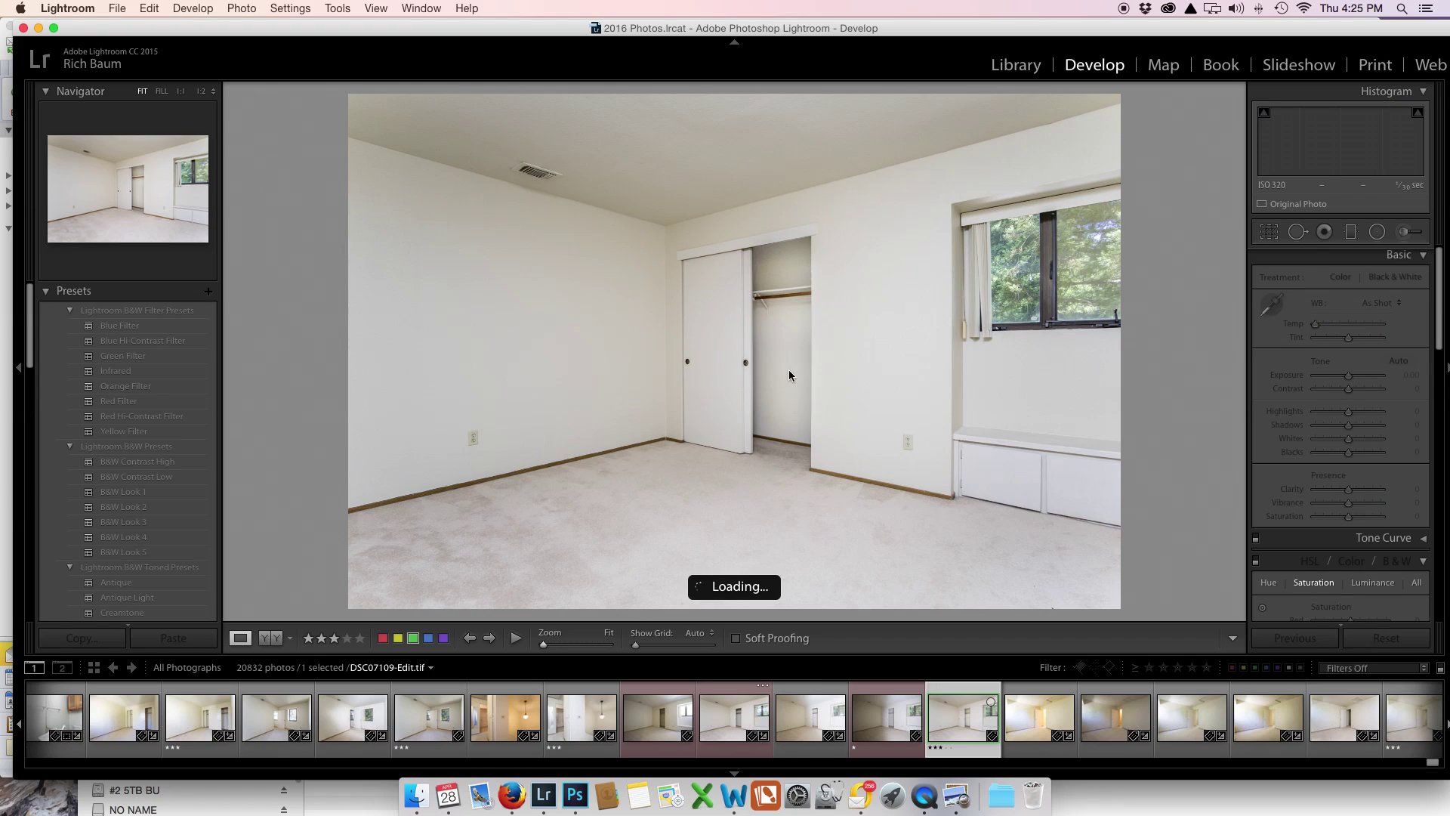
Select the DSC07109.dng bracket and set Exposure to +1.90 and Temp to about 3,414.
left_click(651, 718)
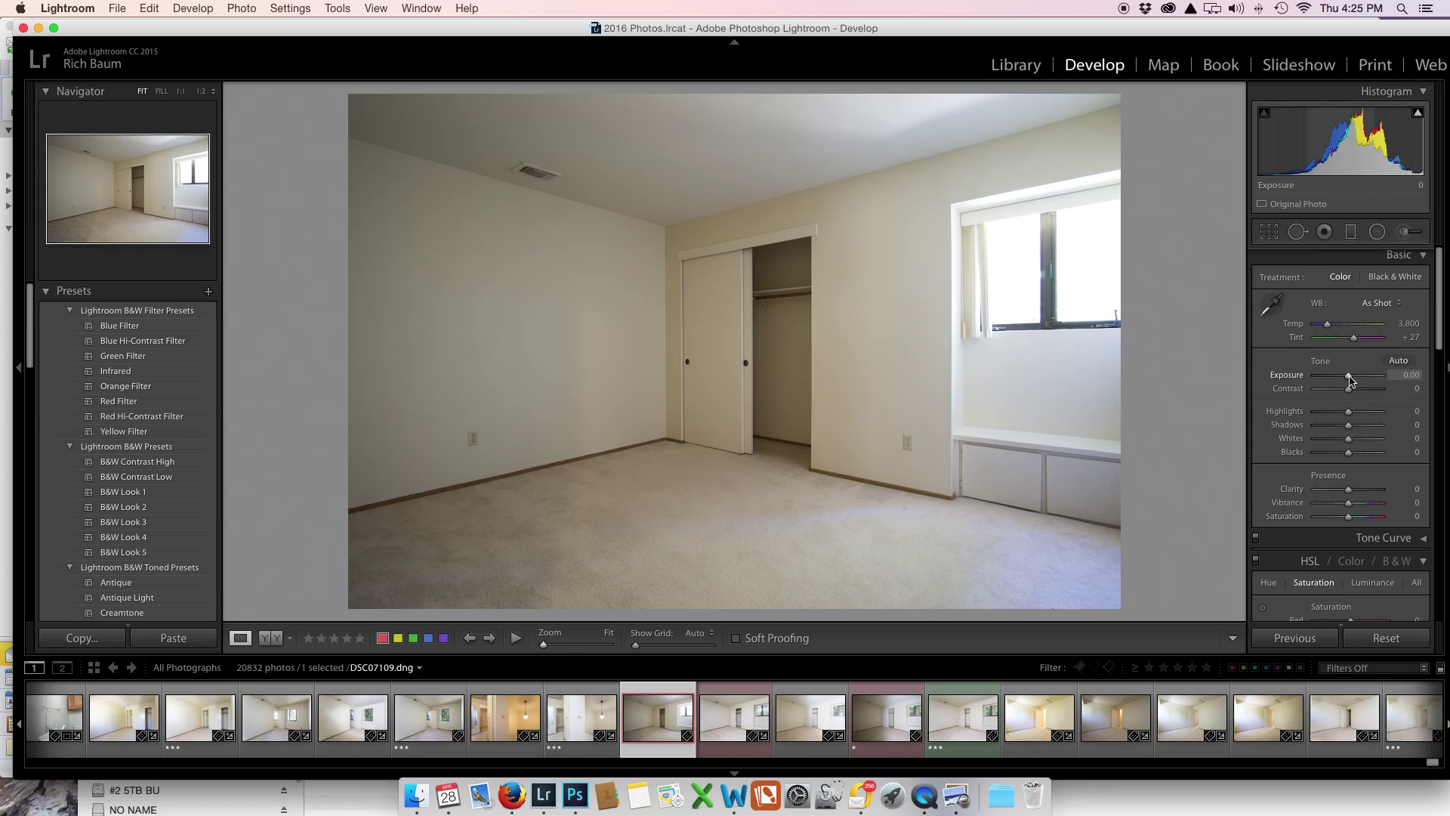
left_click_drag(1349, 380, 1363, 385)
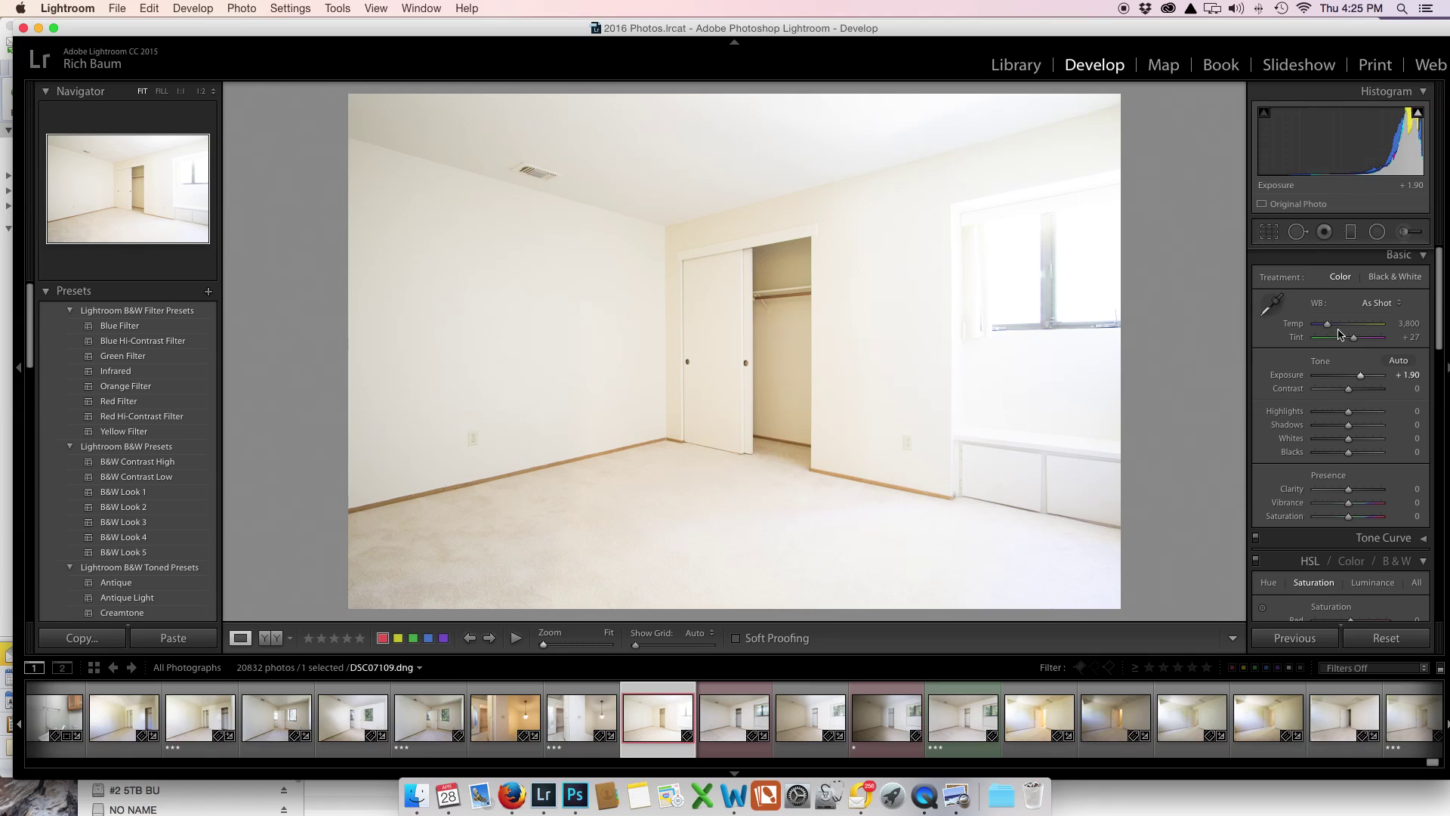
left_click_drag(1329, 328, 1326, 329)
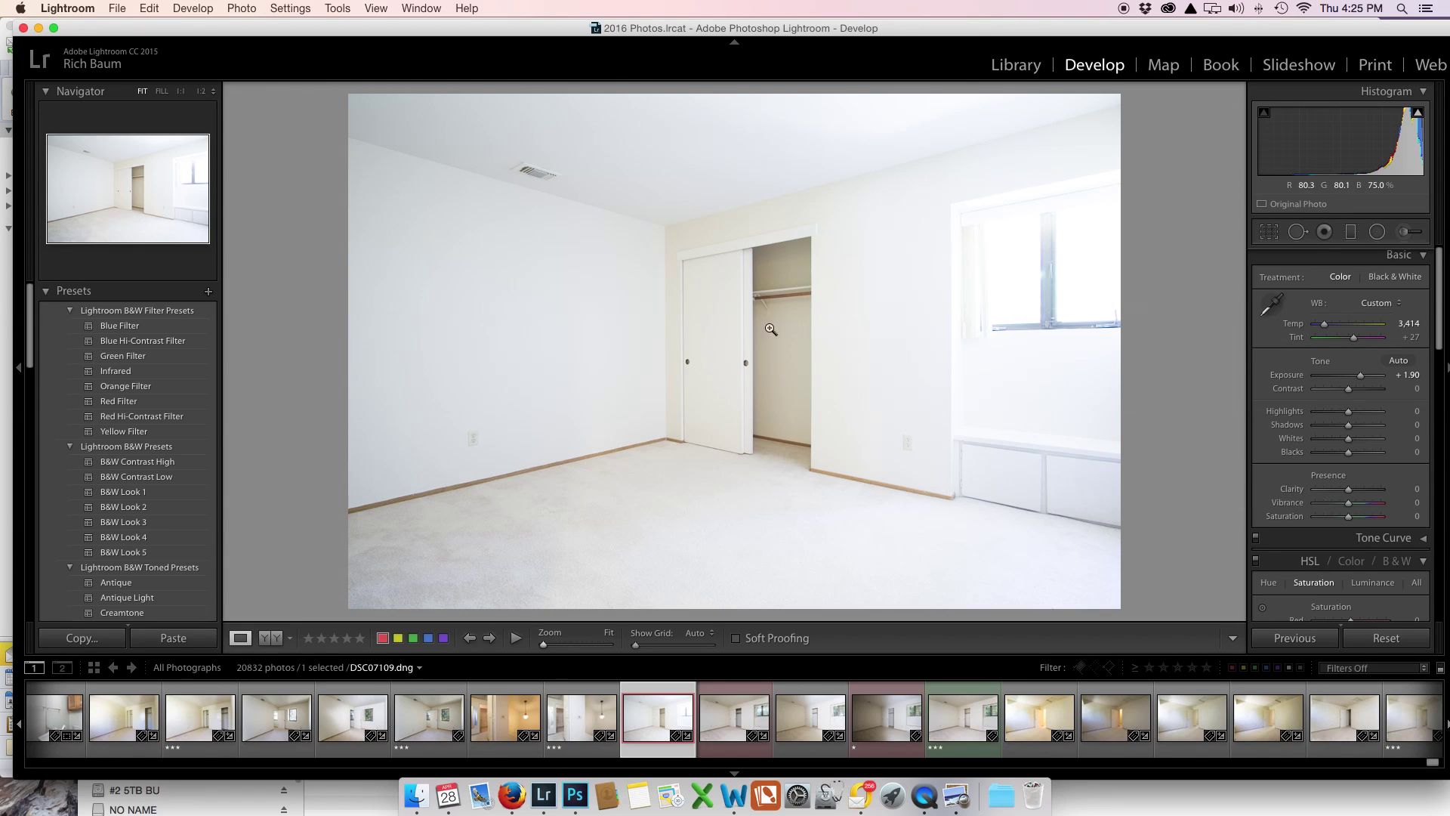
Select DSC07109, DSC07110 and DSC07112 and send them to Photoshop with Open as Layers.
left_click(730, 719, "super")
left_click(892, 722, "super")
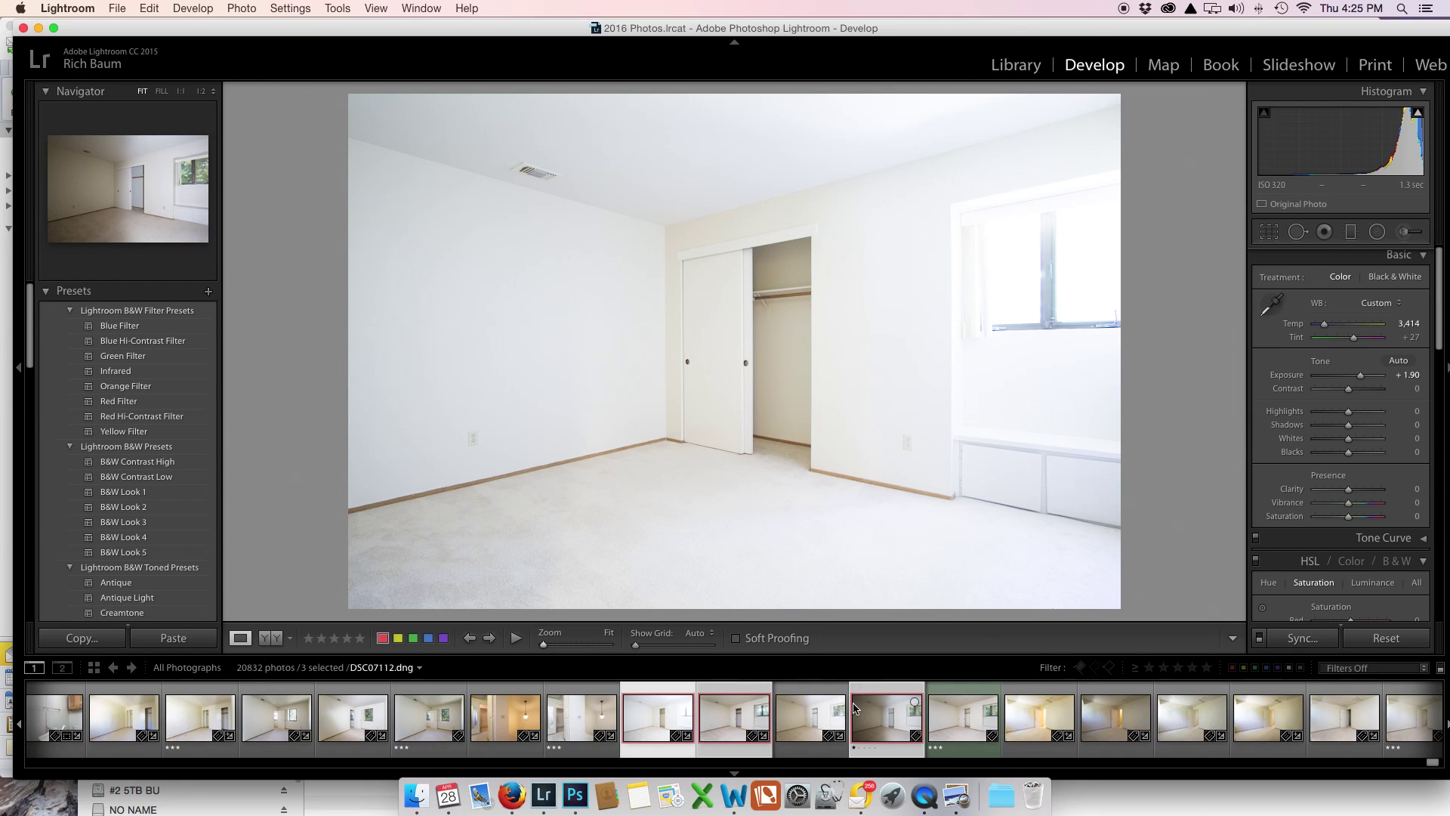
key("super+Right")
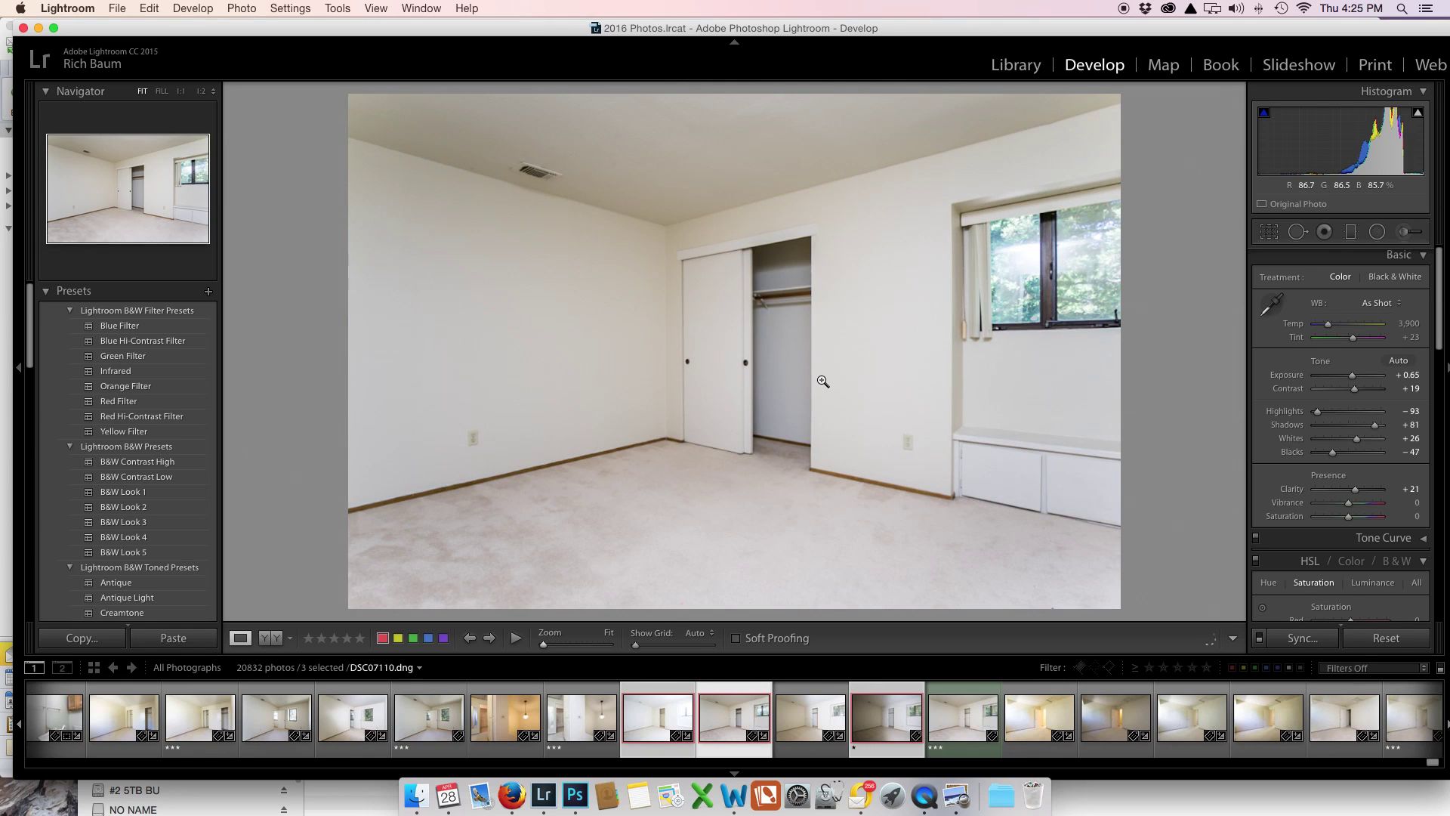
key("super+Right")
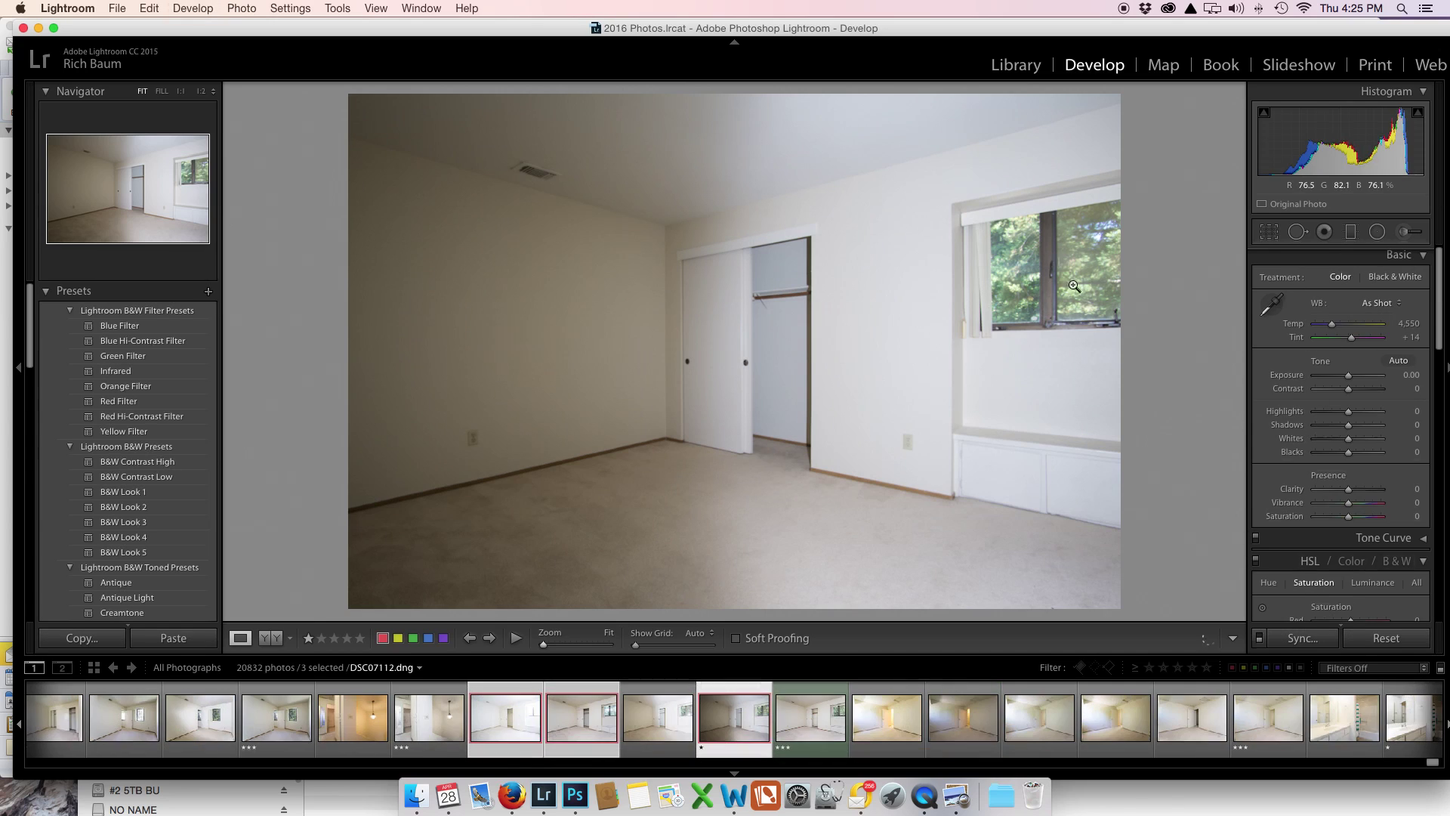
right_click(712, 359)
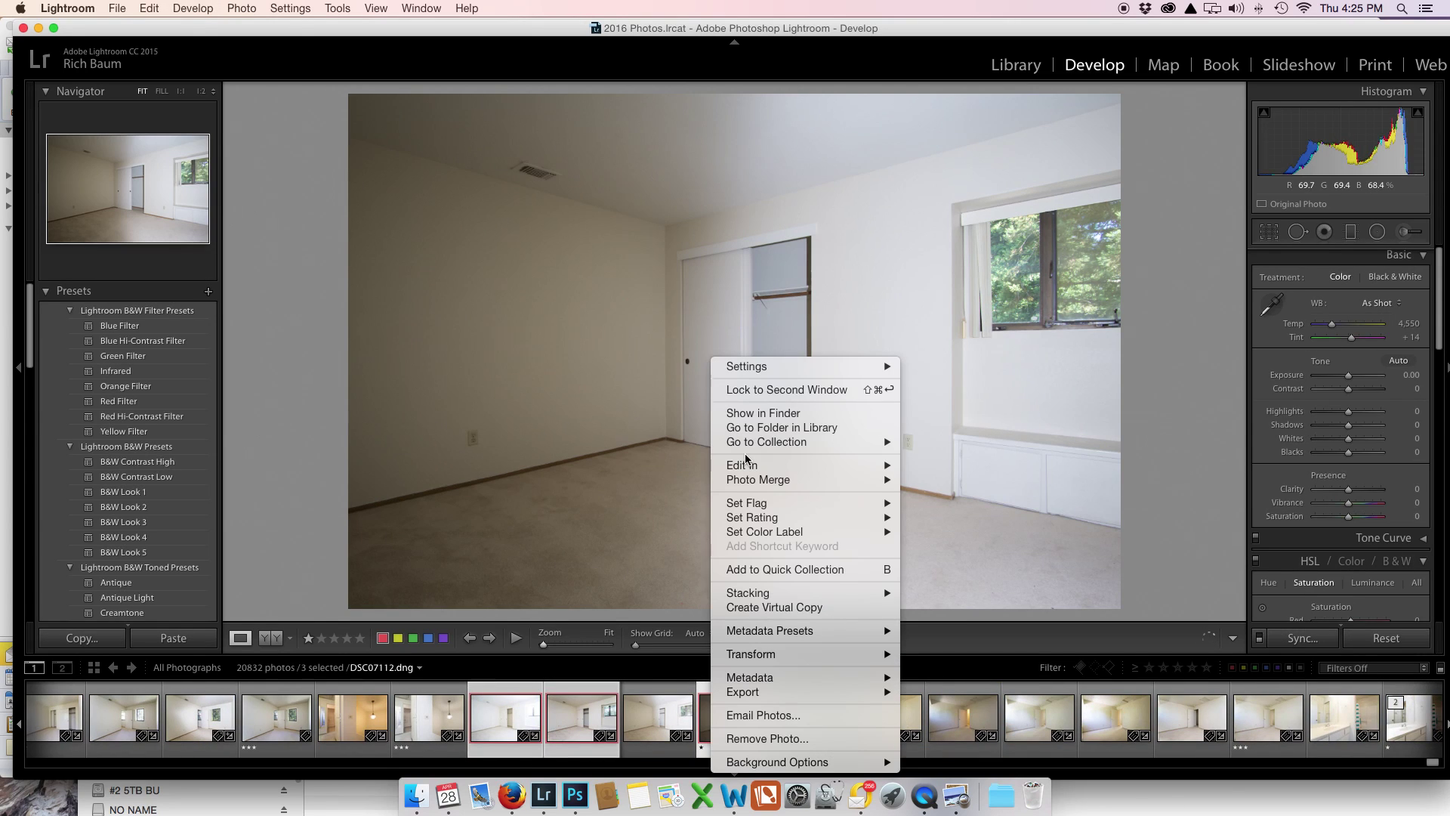
mouse_move(750, 465)
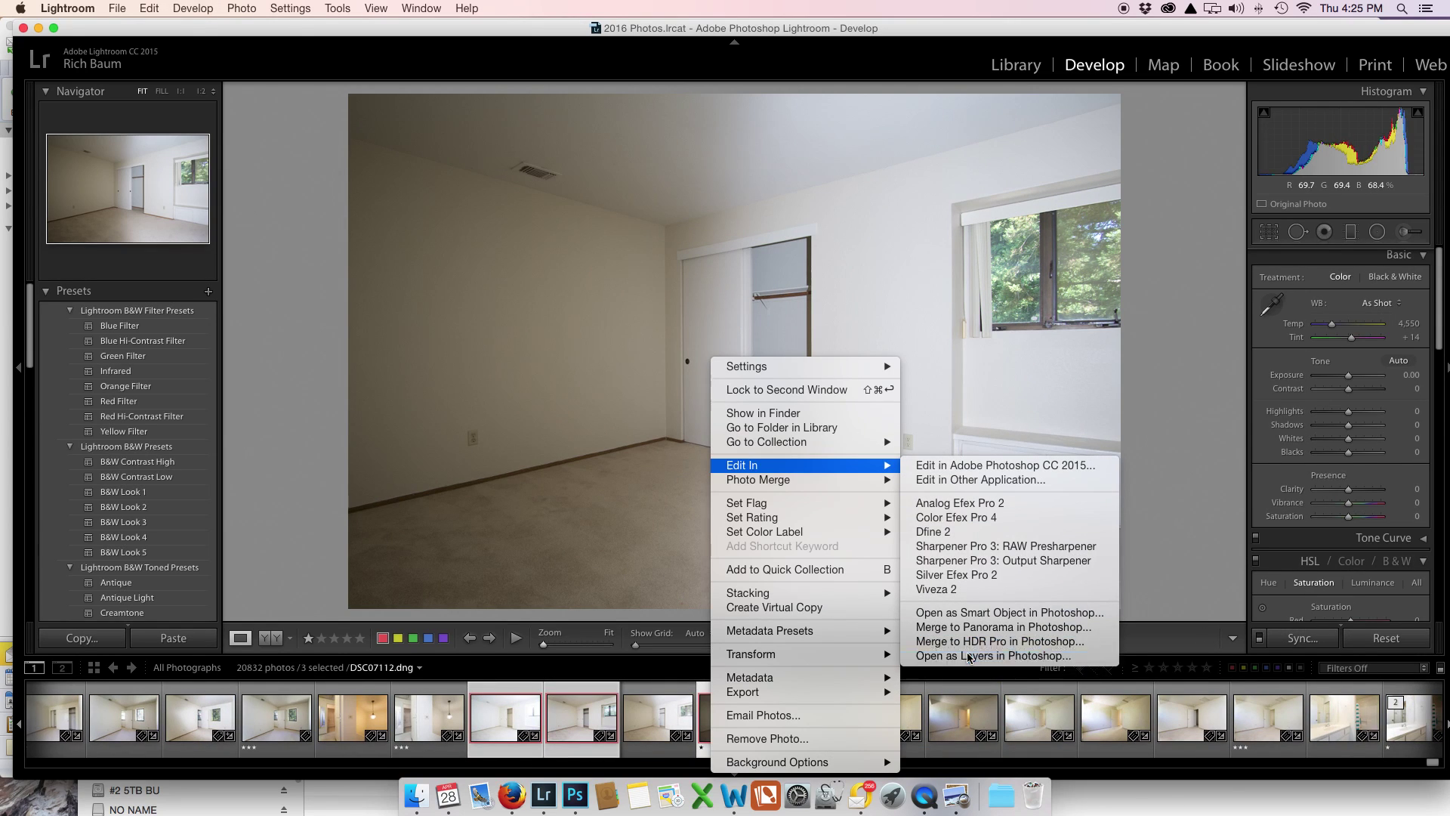
left_click(969, 656)
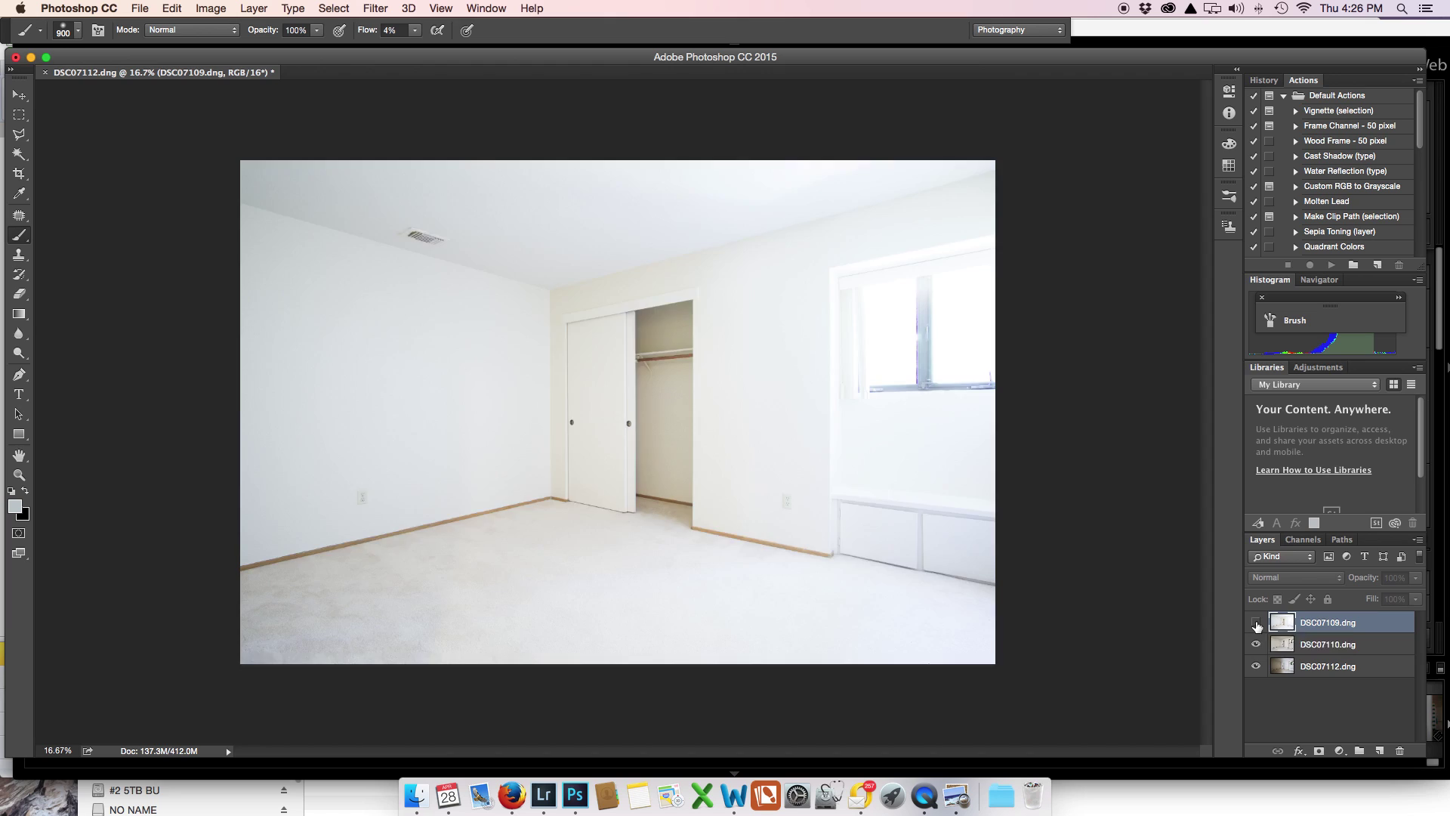
Hide DSC07109, move DSC07112 above DSC07110, and compare the two visible layers.
left_click(1256, 623)
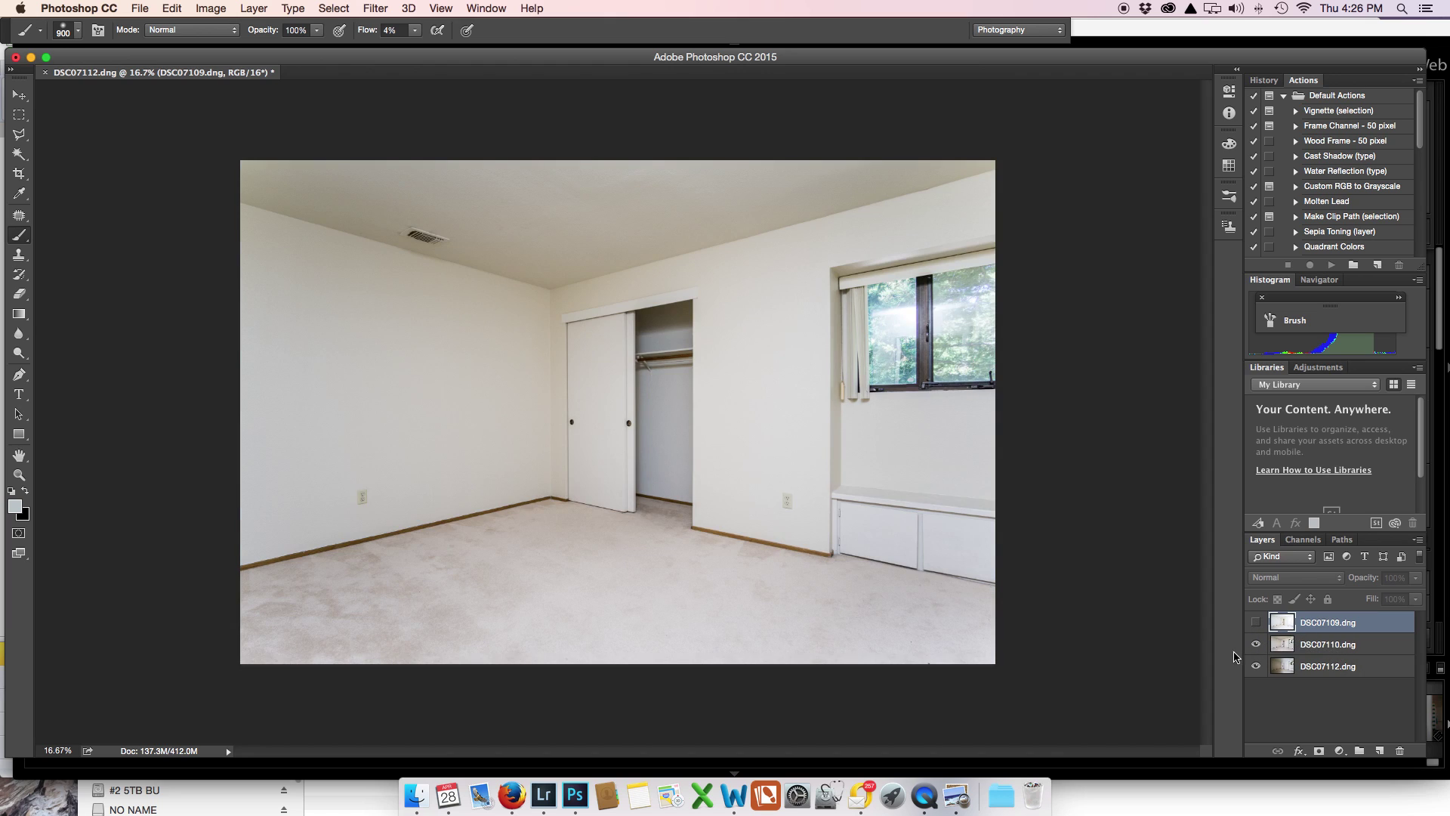
left_click(1256, 645)
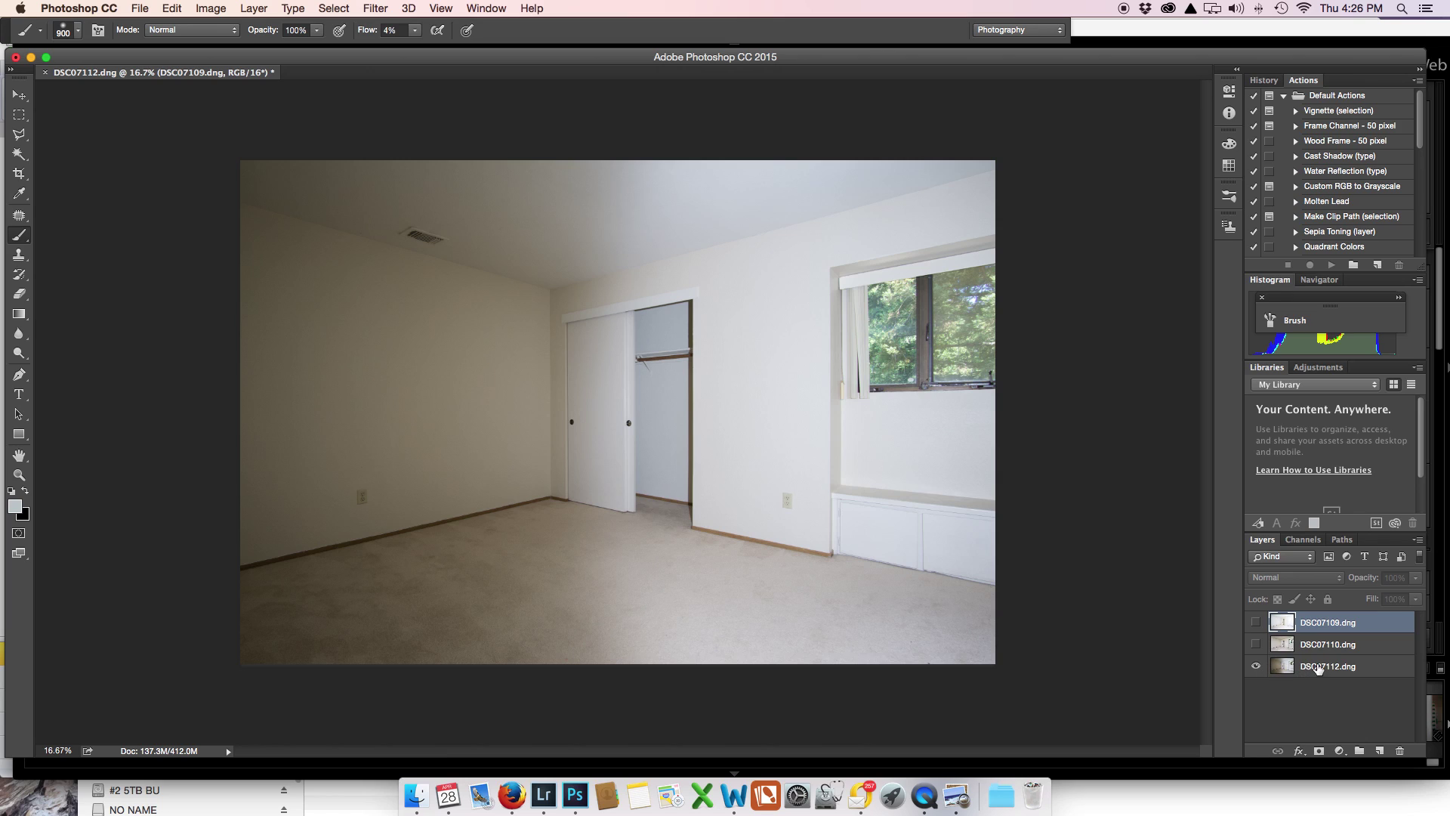
left_click_drag(1316, 666, 1311, 644)
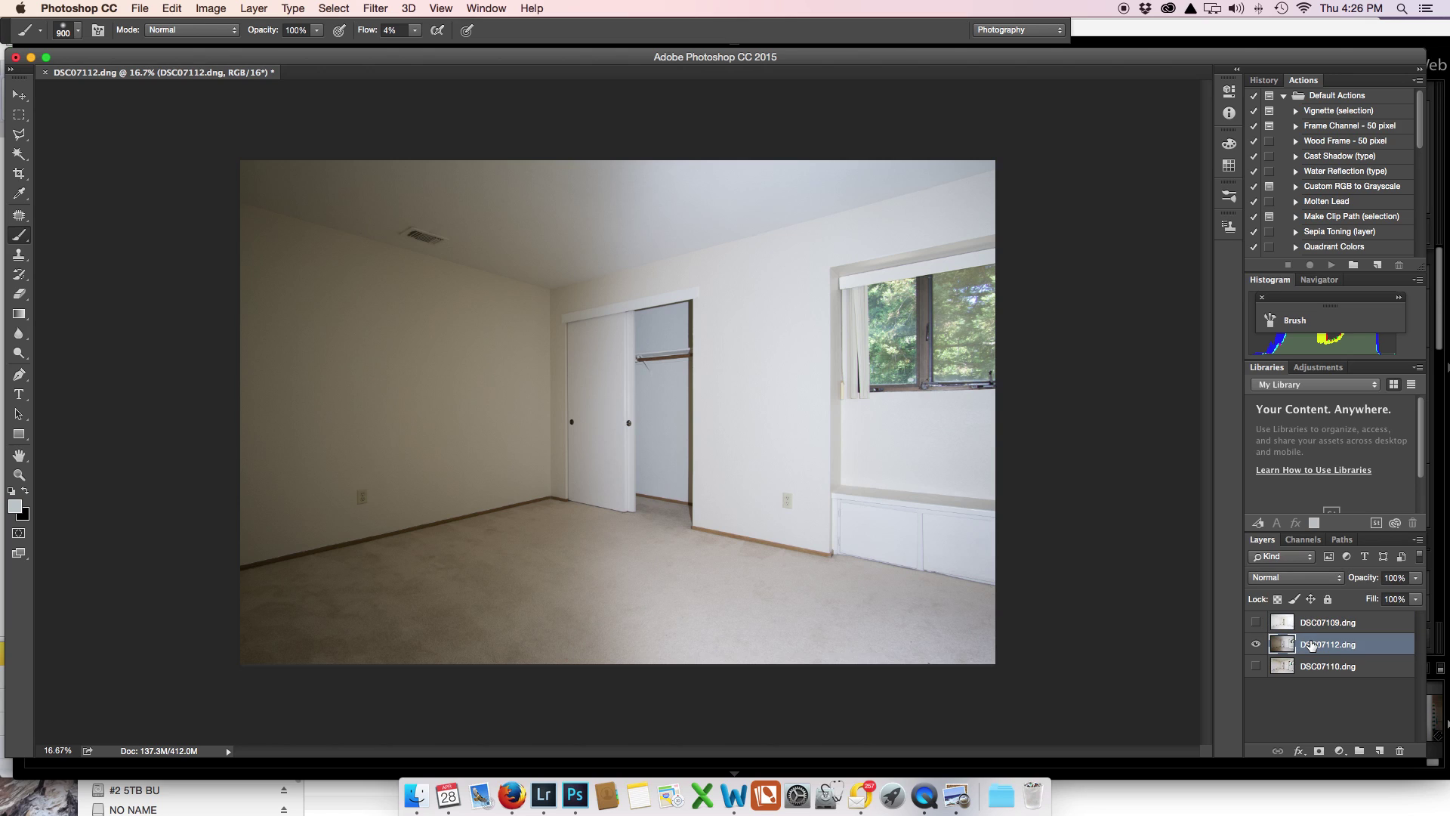
left_click(1256, 646)
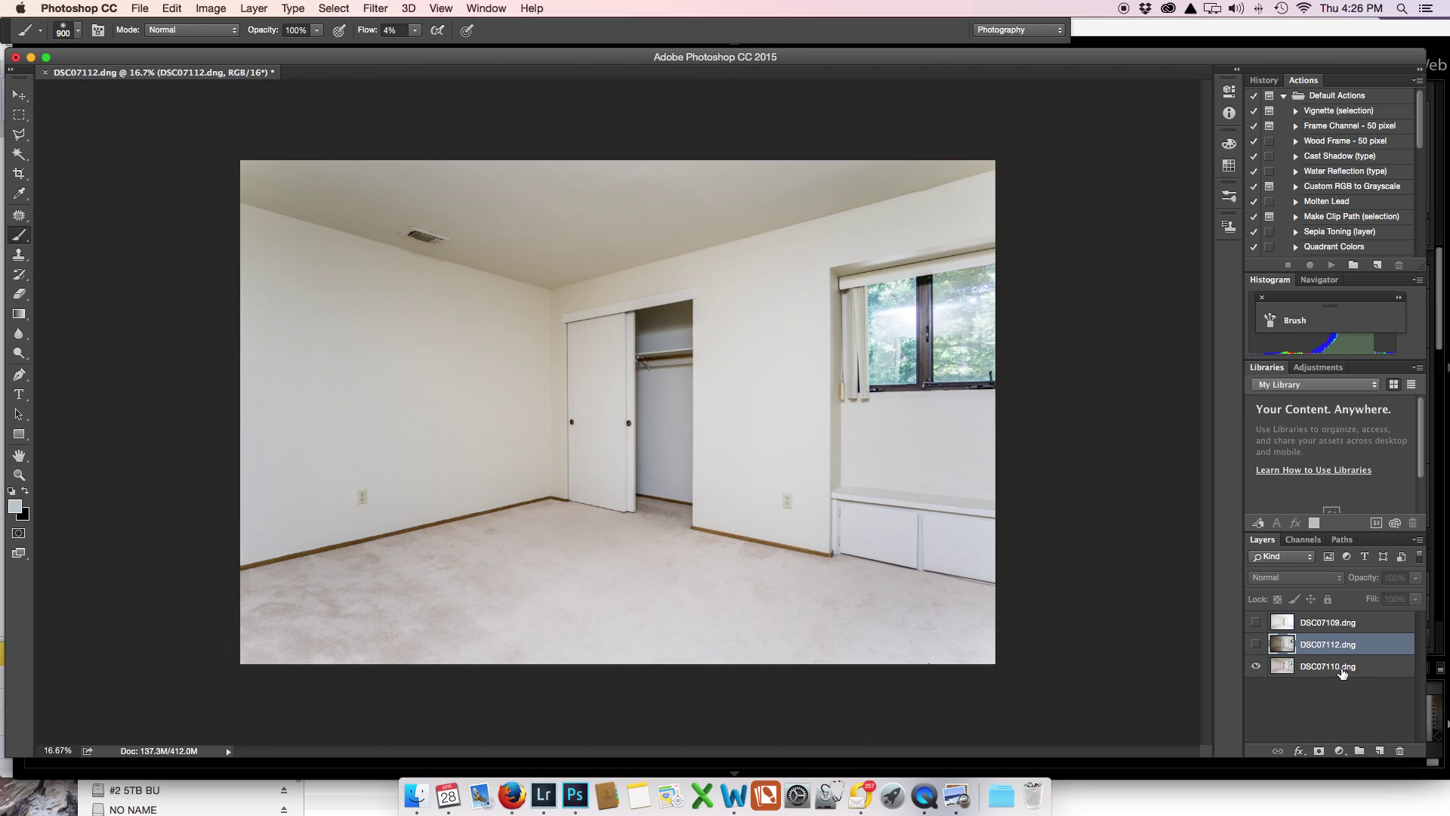
left_click(1256, 646)
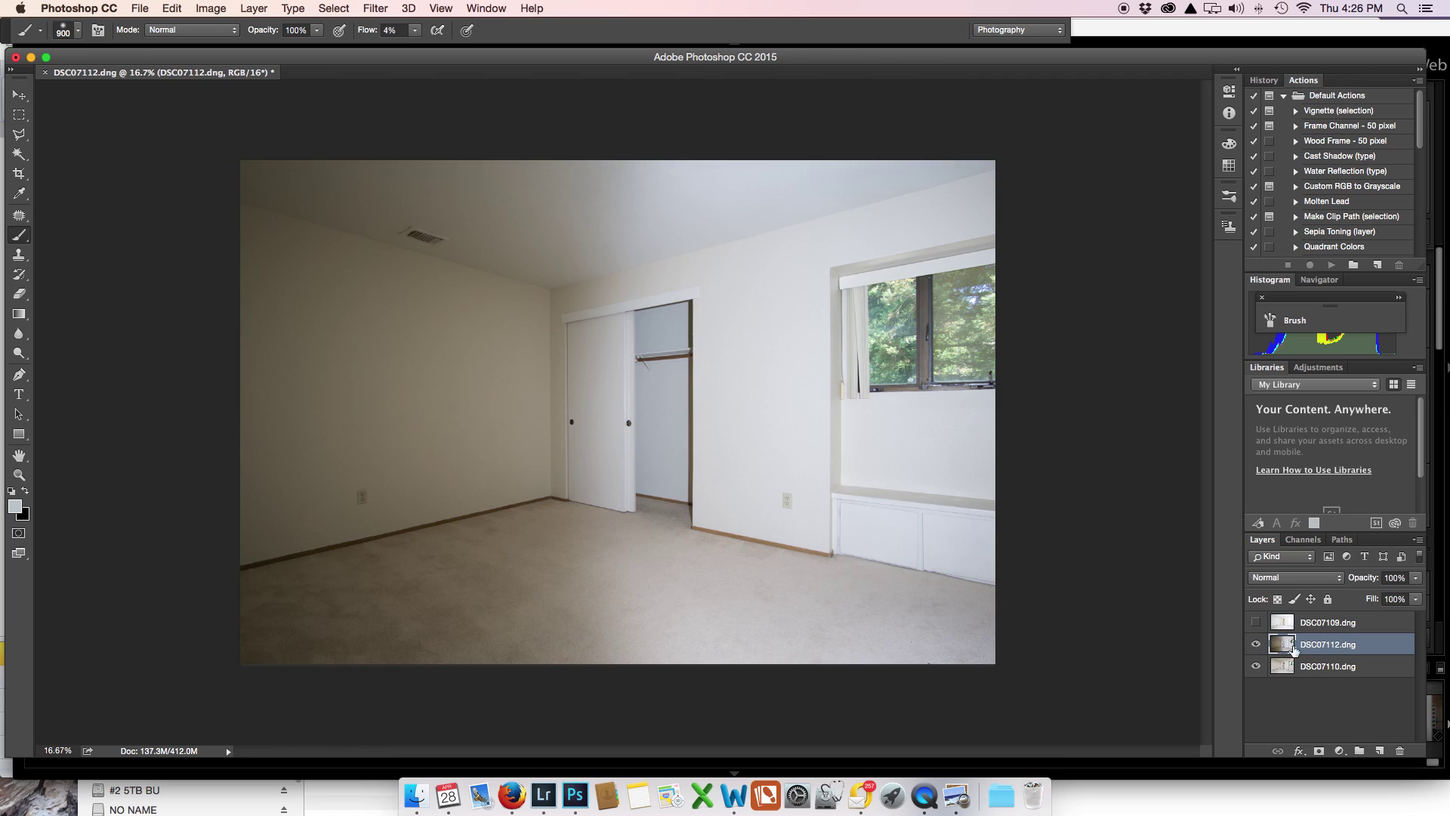
Give DSC07112 a black layer mask and set the brush flow to 100%.
left_click(1318, 752, "alt")
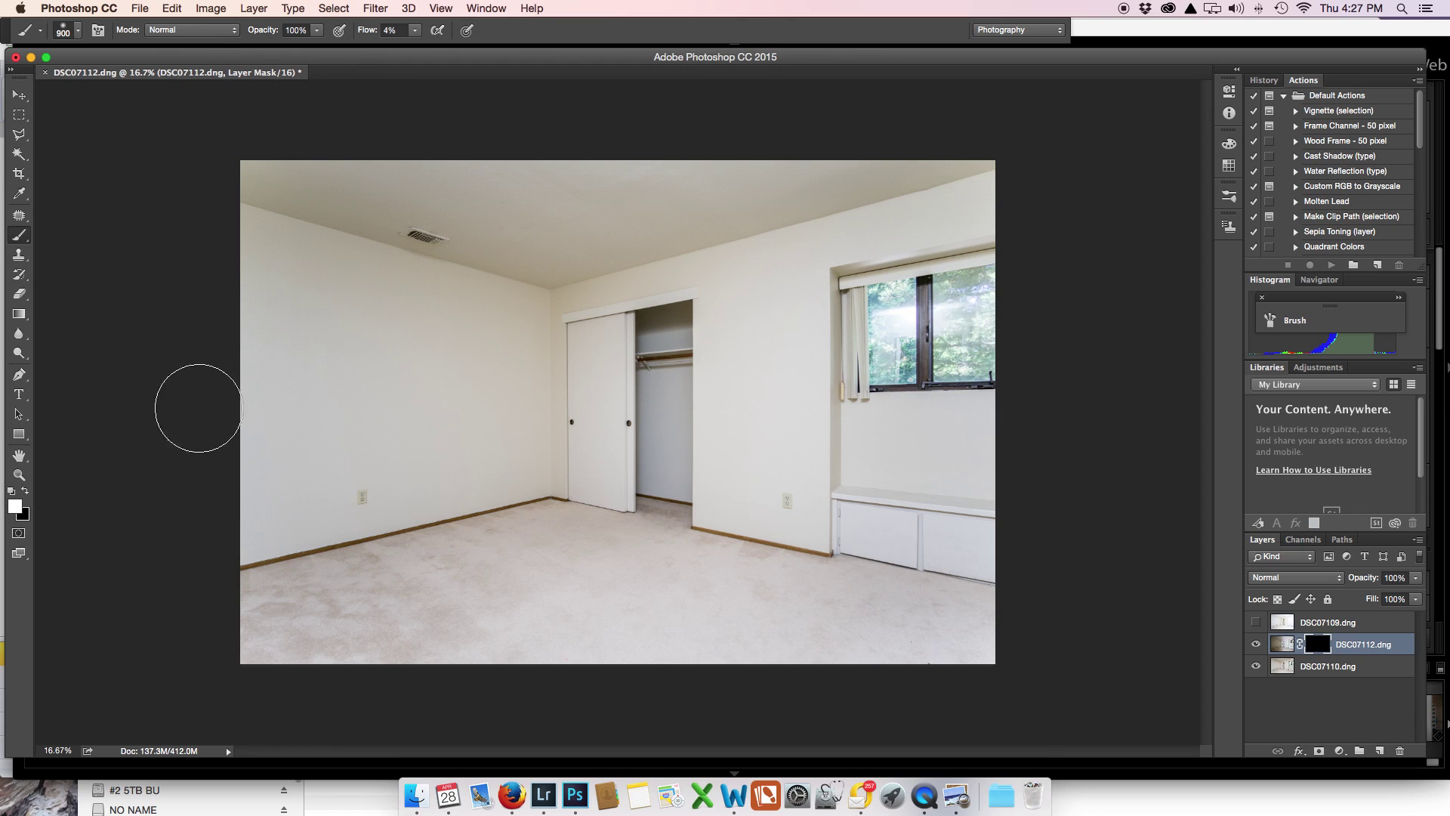
right_click(277, 356)
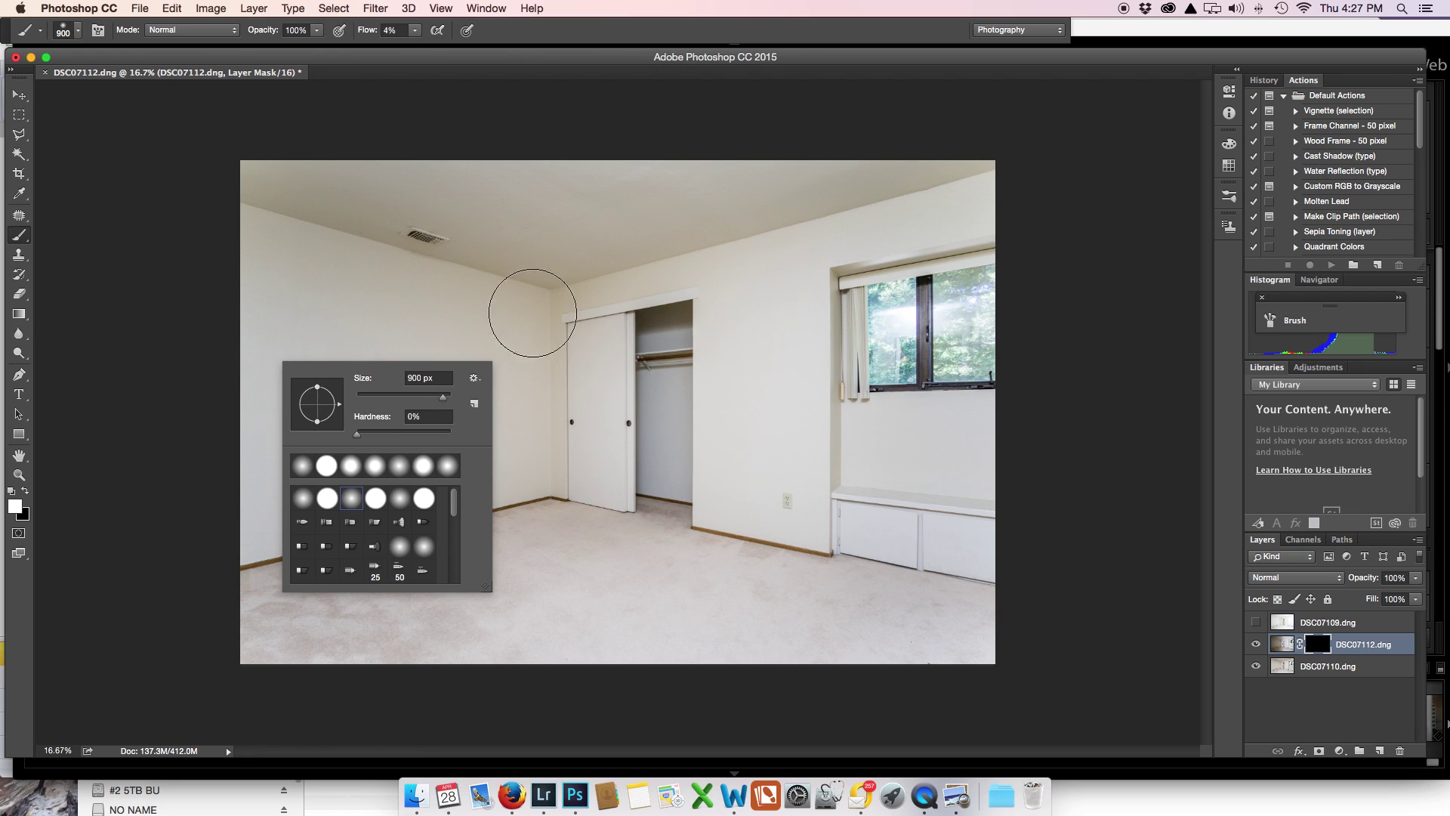
left_click(444, 115)
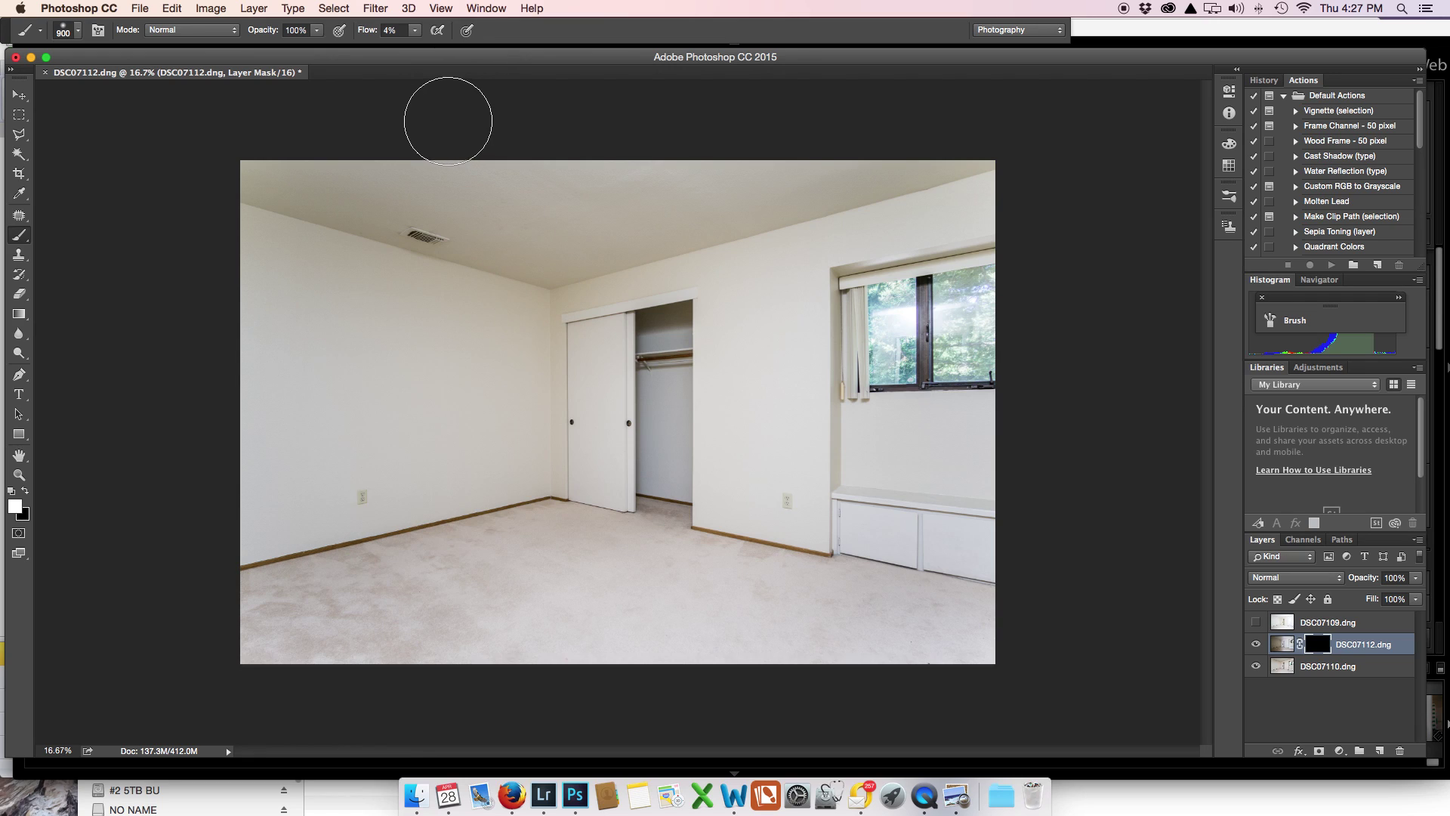
left_click(415, 31)
left_click_drag(417, 47, 487, 47)
key("super+equal")
key("super+equal")
key("super+equal")
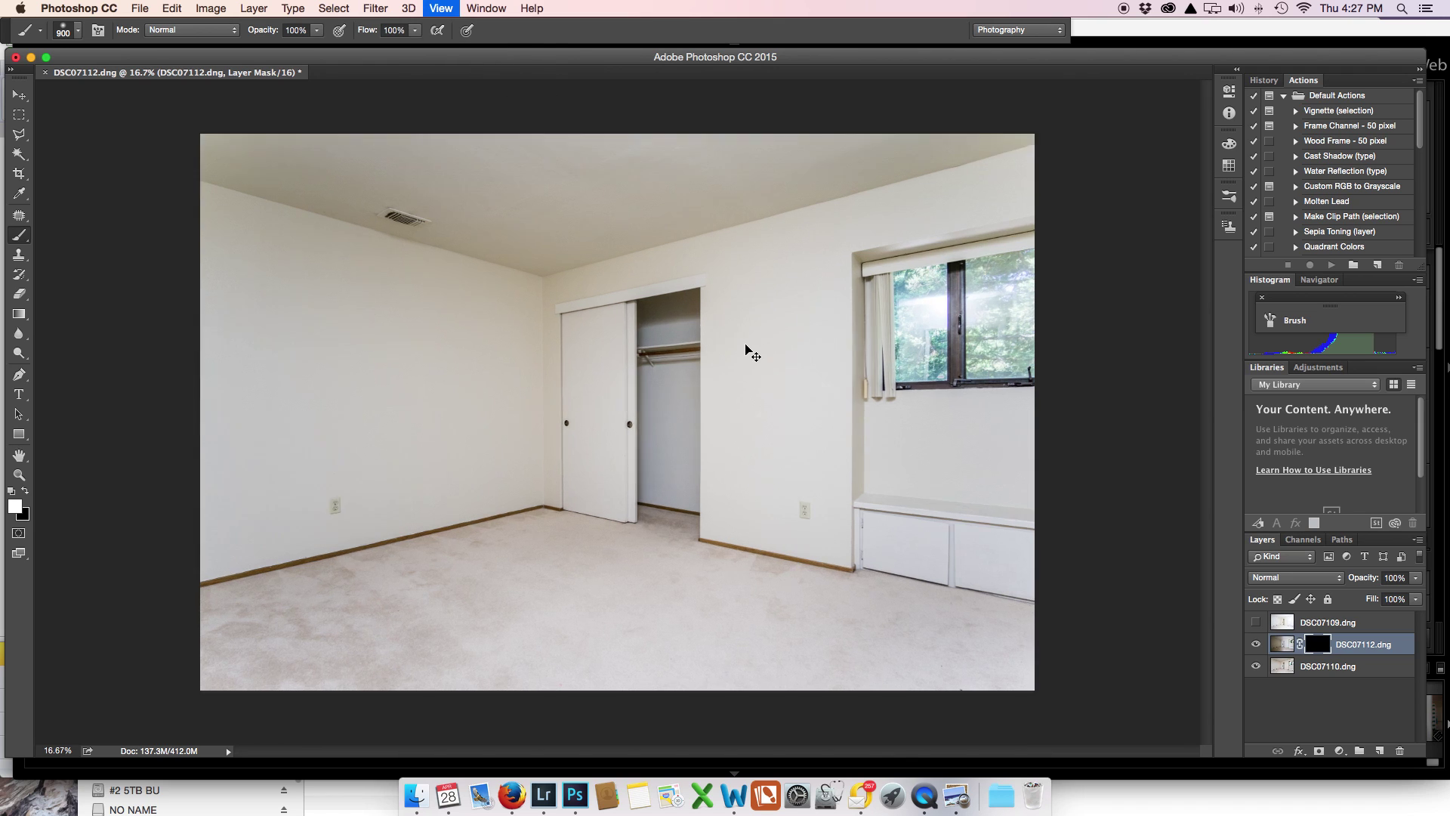
mouse_move(720, 314)
left_mouse_down()
mouse_move(422, 422)
mouse_move(398, 472)
mouse_move(307, 529)
left_mouse_up()
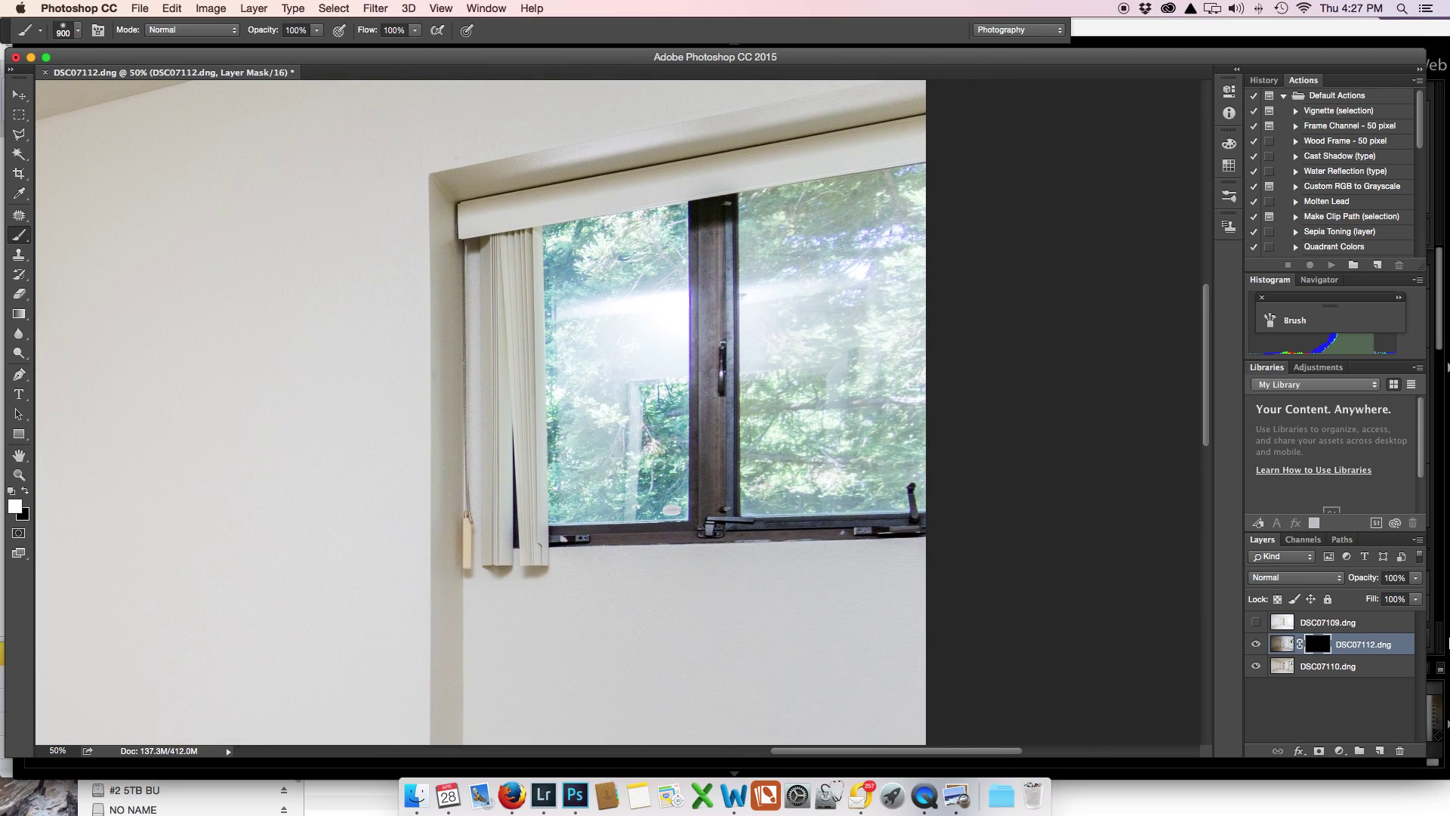
Set DSC07112 to Darken blend mode and paint its mask open over the window glare.
left_click(1336, 578)
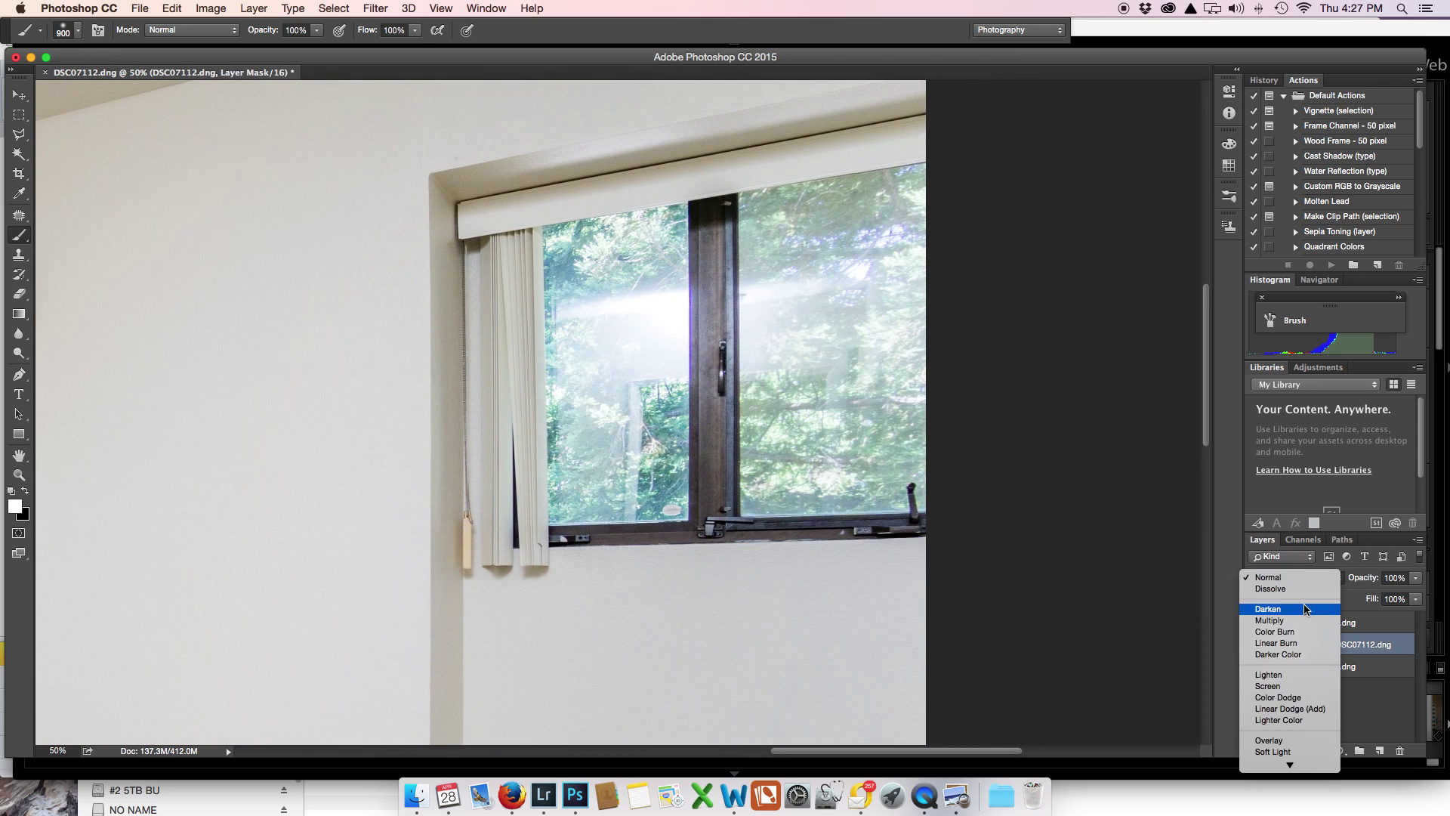
left_click(1304, 609)
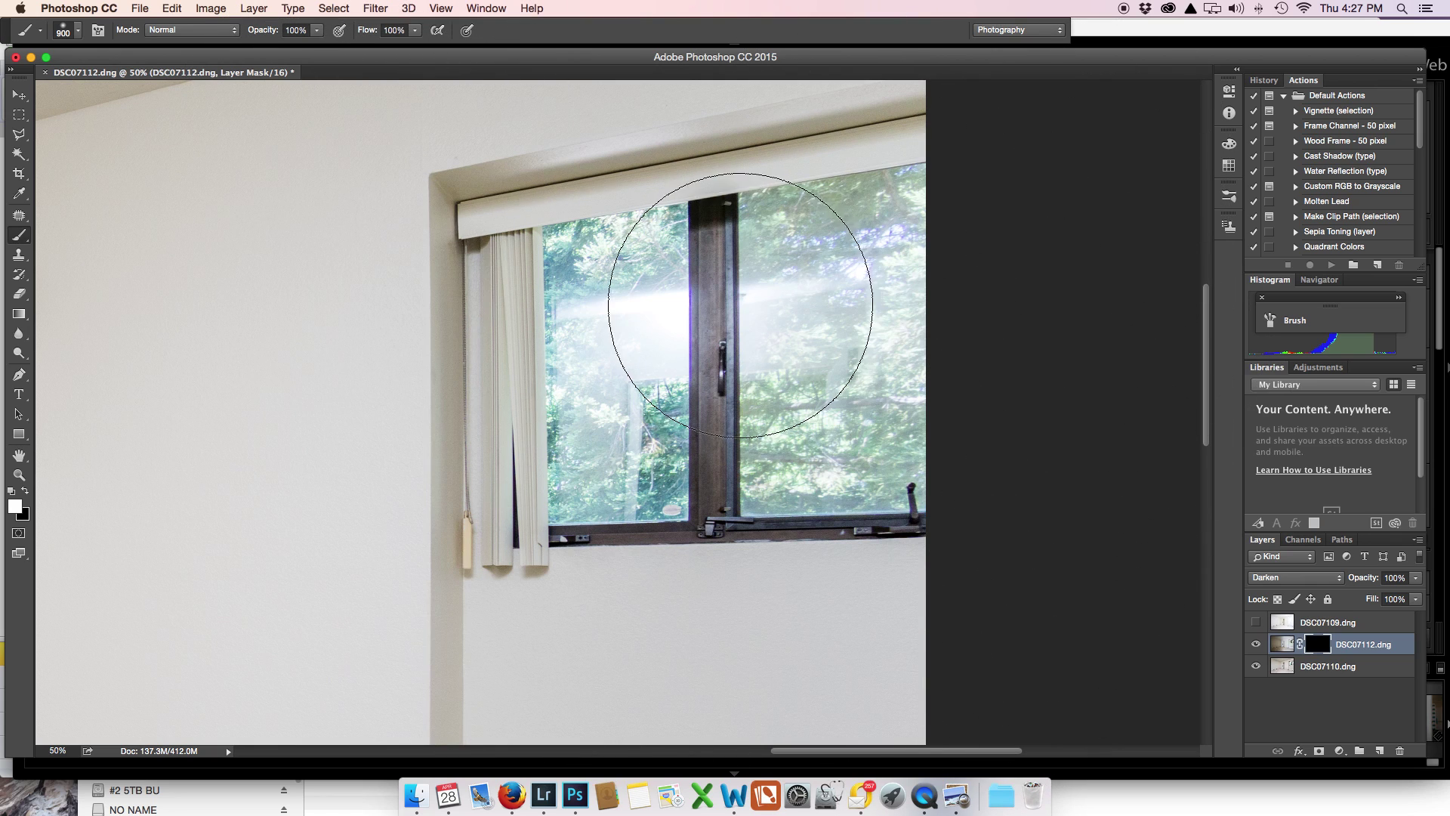
mouse_move(1019, 259)
left_mouse_down()
mouse_move(648, 282)
mouse_move(600, 298)
mouse_move(574, 384)
mouse_move(602, 407)
mouse_move(778, 415)
mouse_move(945, 380)
mouse_move(877, 280)
mouse_move(715, 288)
mouse_move(753, 297)
mouse_move(809, 401)
left_mouse_up()
scroll(832, 323, "right", 3)
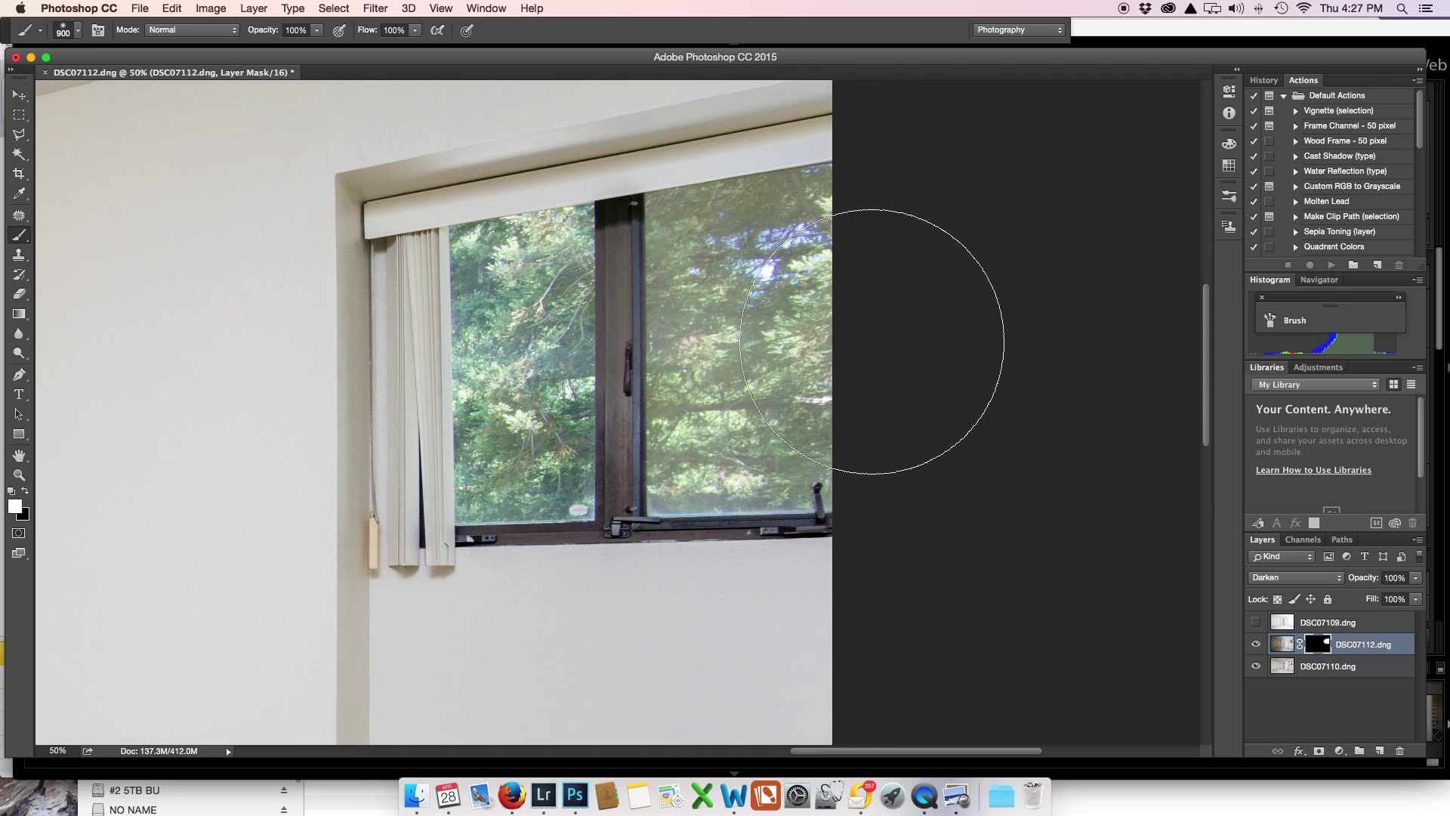
key("super+minus")
key("super+minus")
key("super+minus")
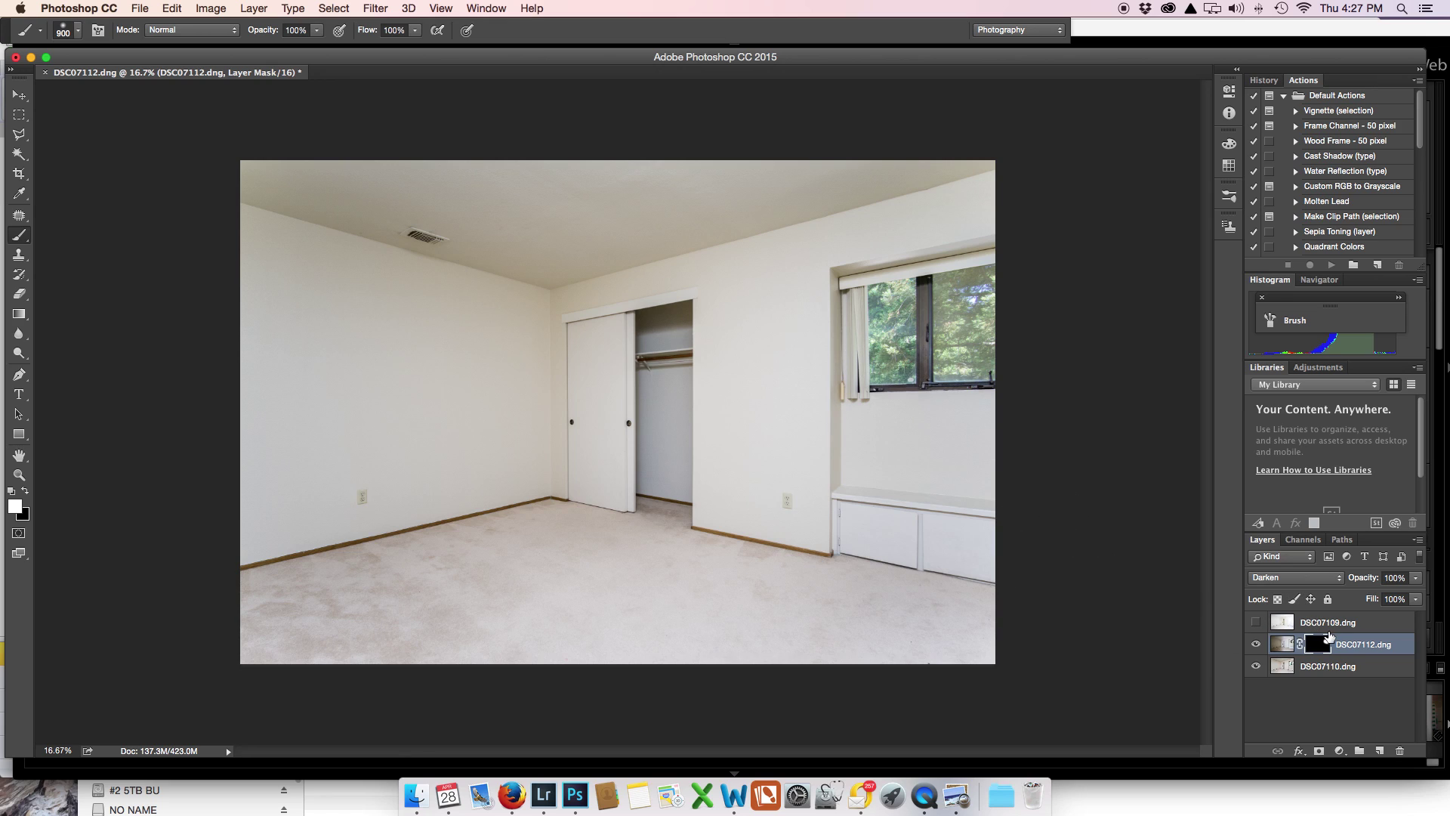
Move DSC07109 below DSC07112, make it visible, and give it a black layer mask.
left_click_drag(1330, 629, 1285, 659)
left_click(1256, 645)
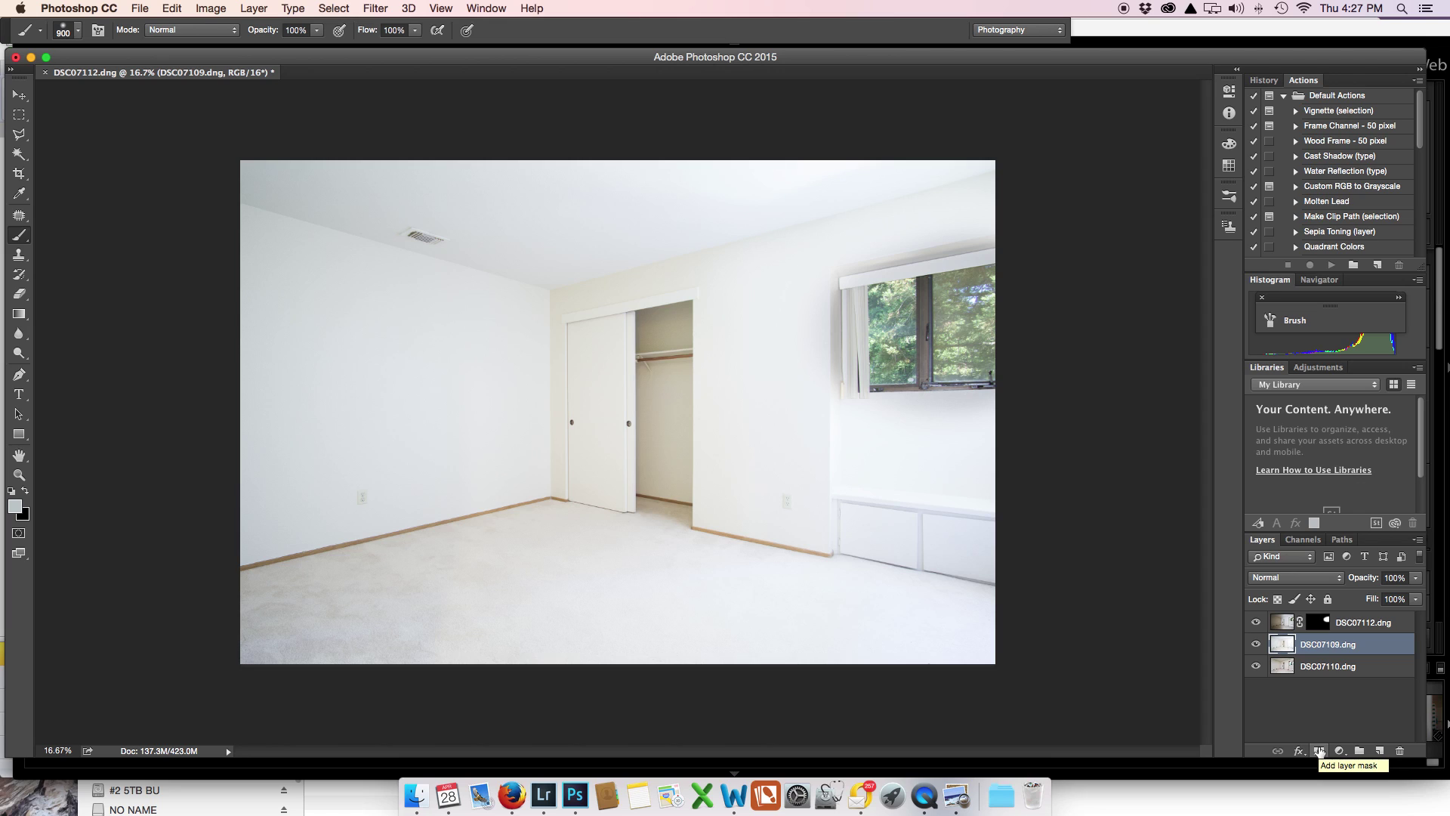
left_click(1319, 750, "alt")
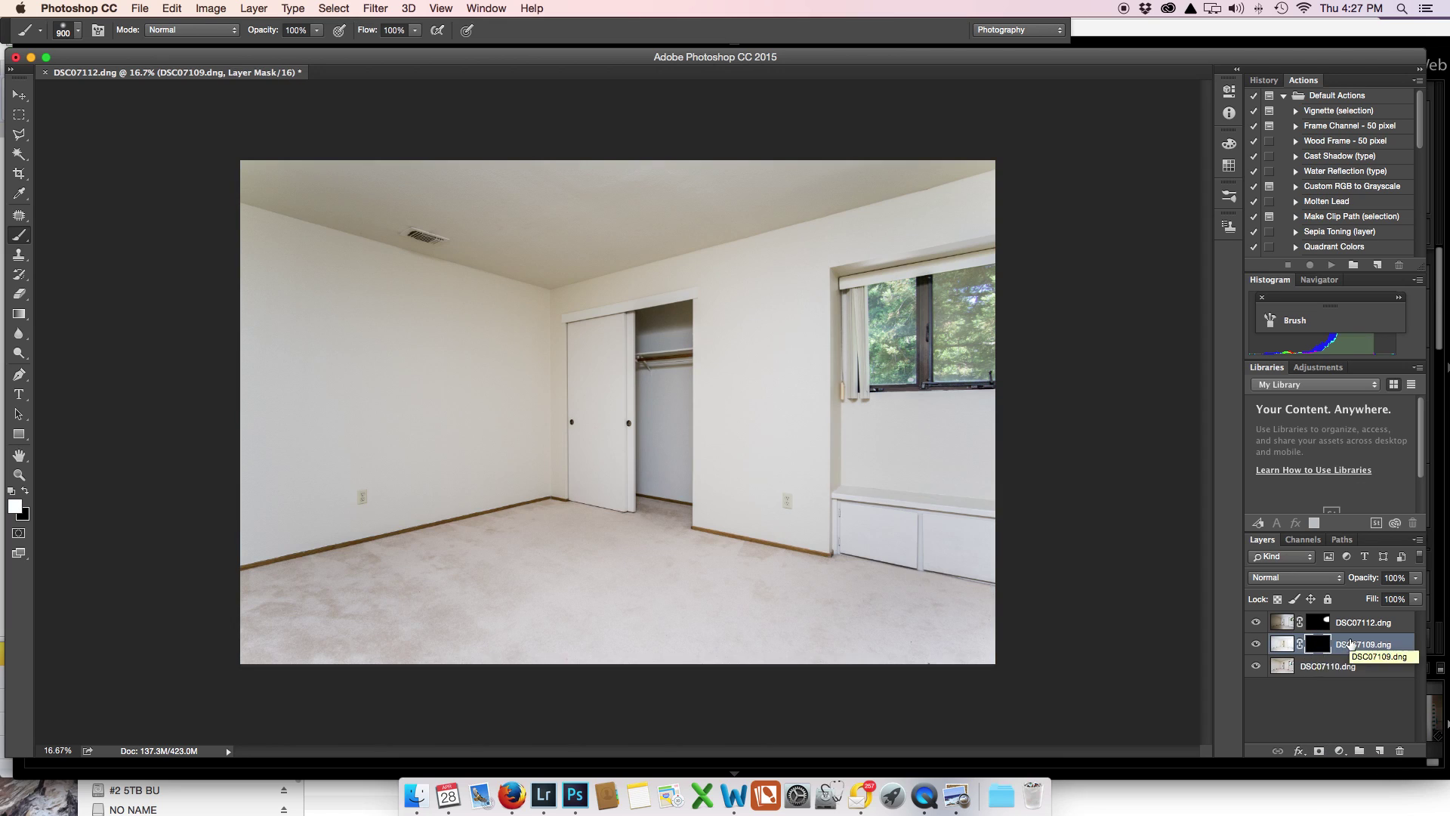
key("super+equal")
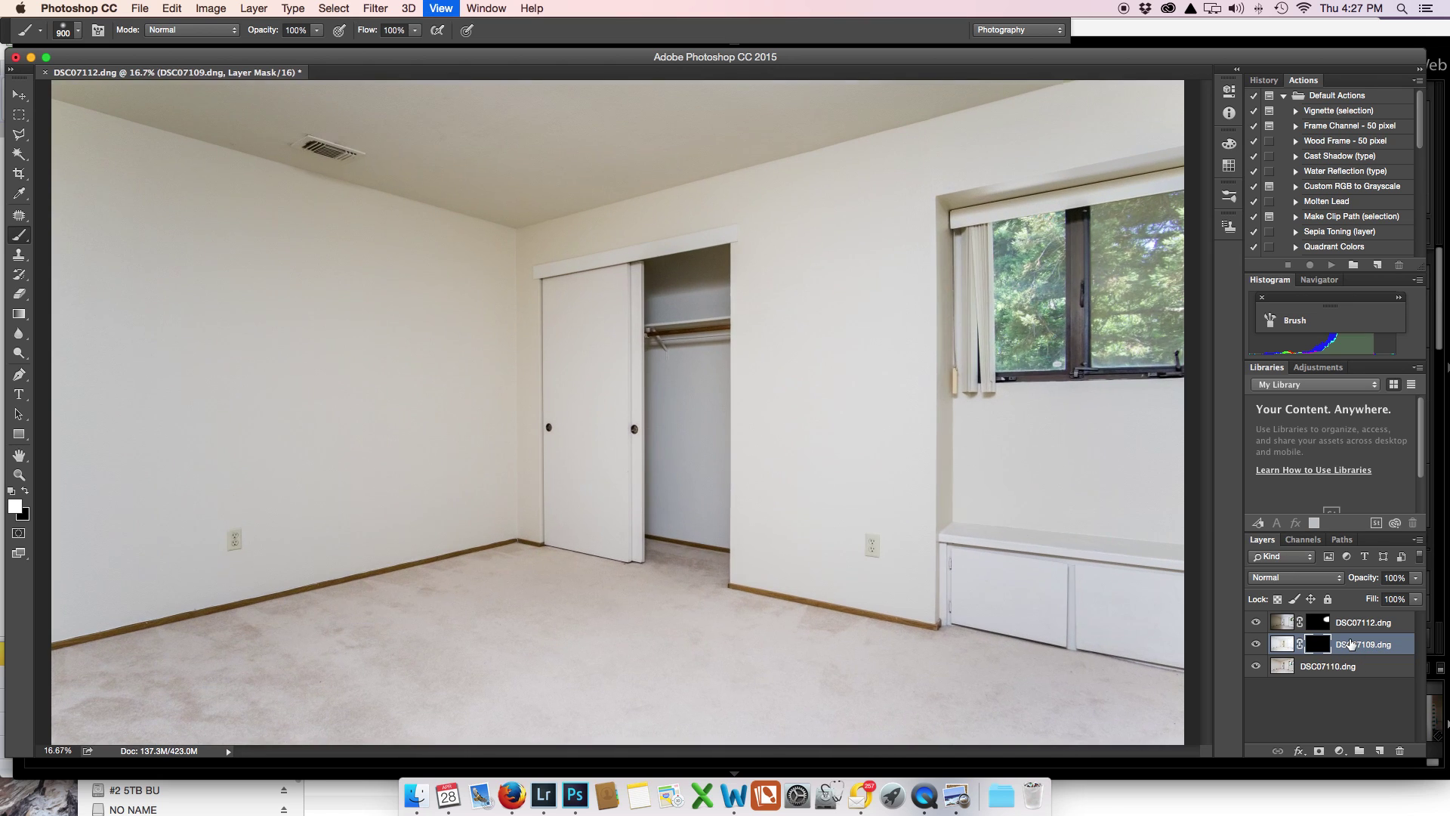
key("super+equal")
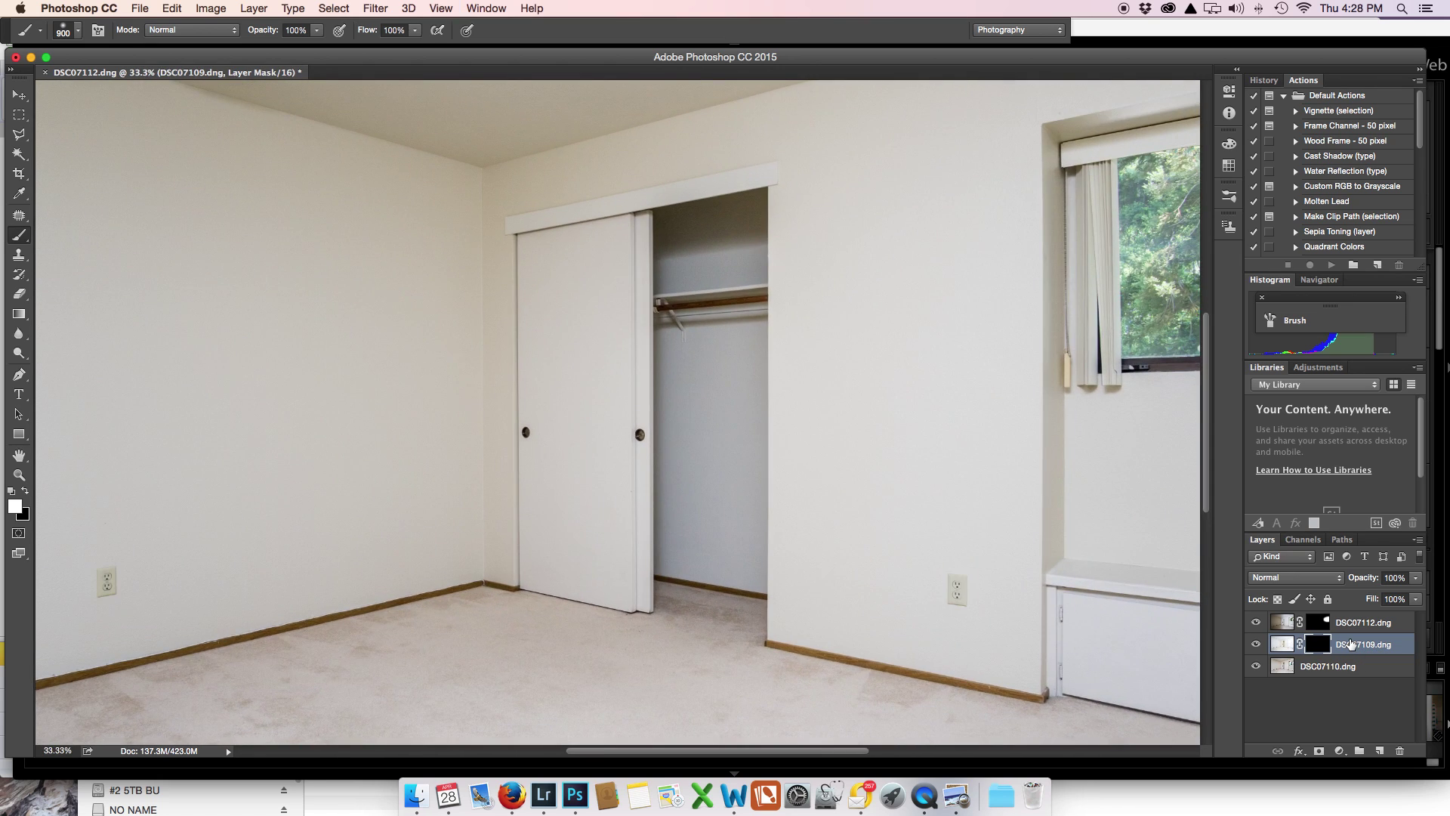
Trace the closet opening with the Polygonal Lasso from the header corners to the floor.
left_click(18, 135)
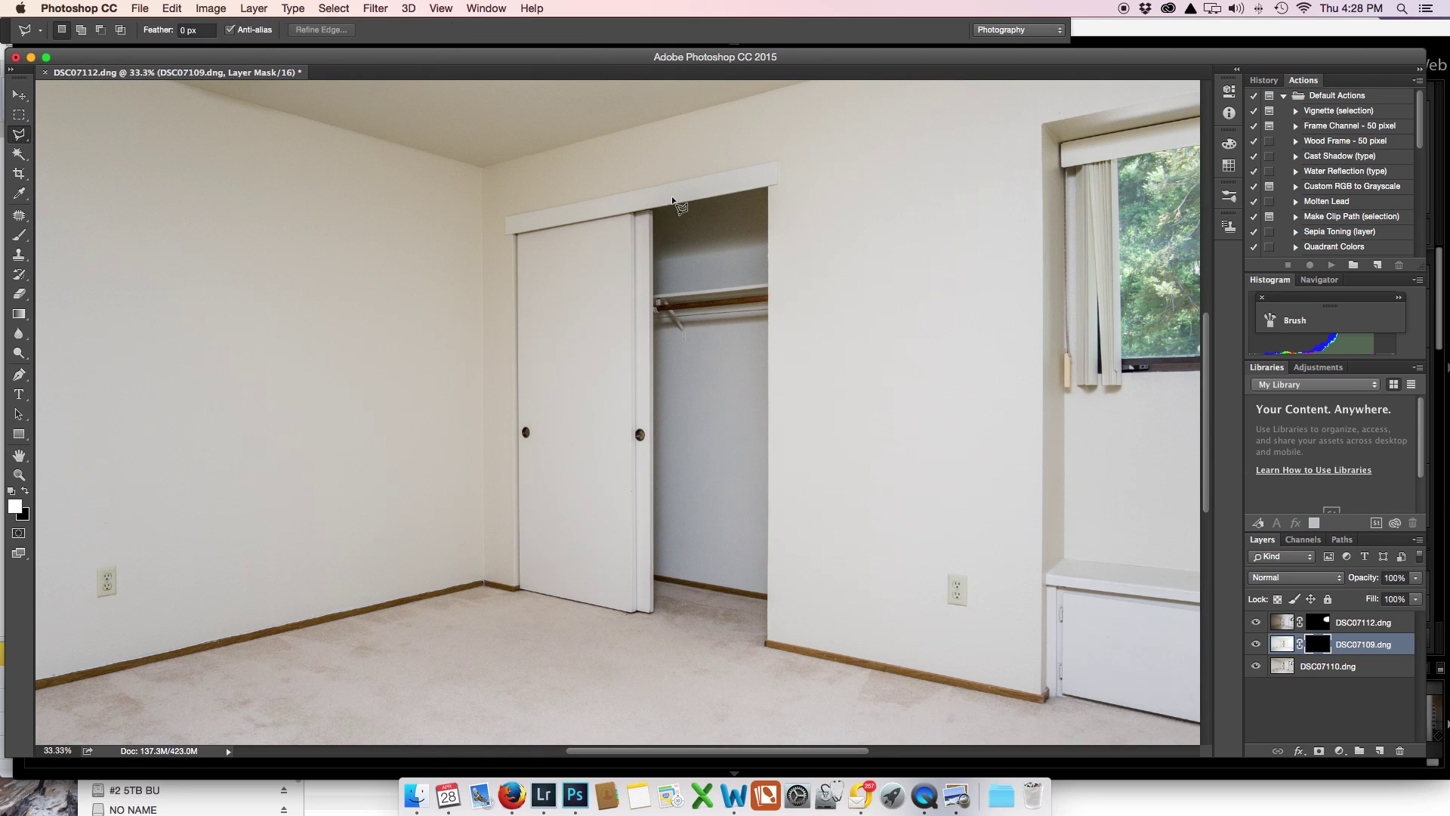
key("super+equal")
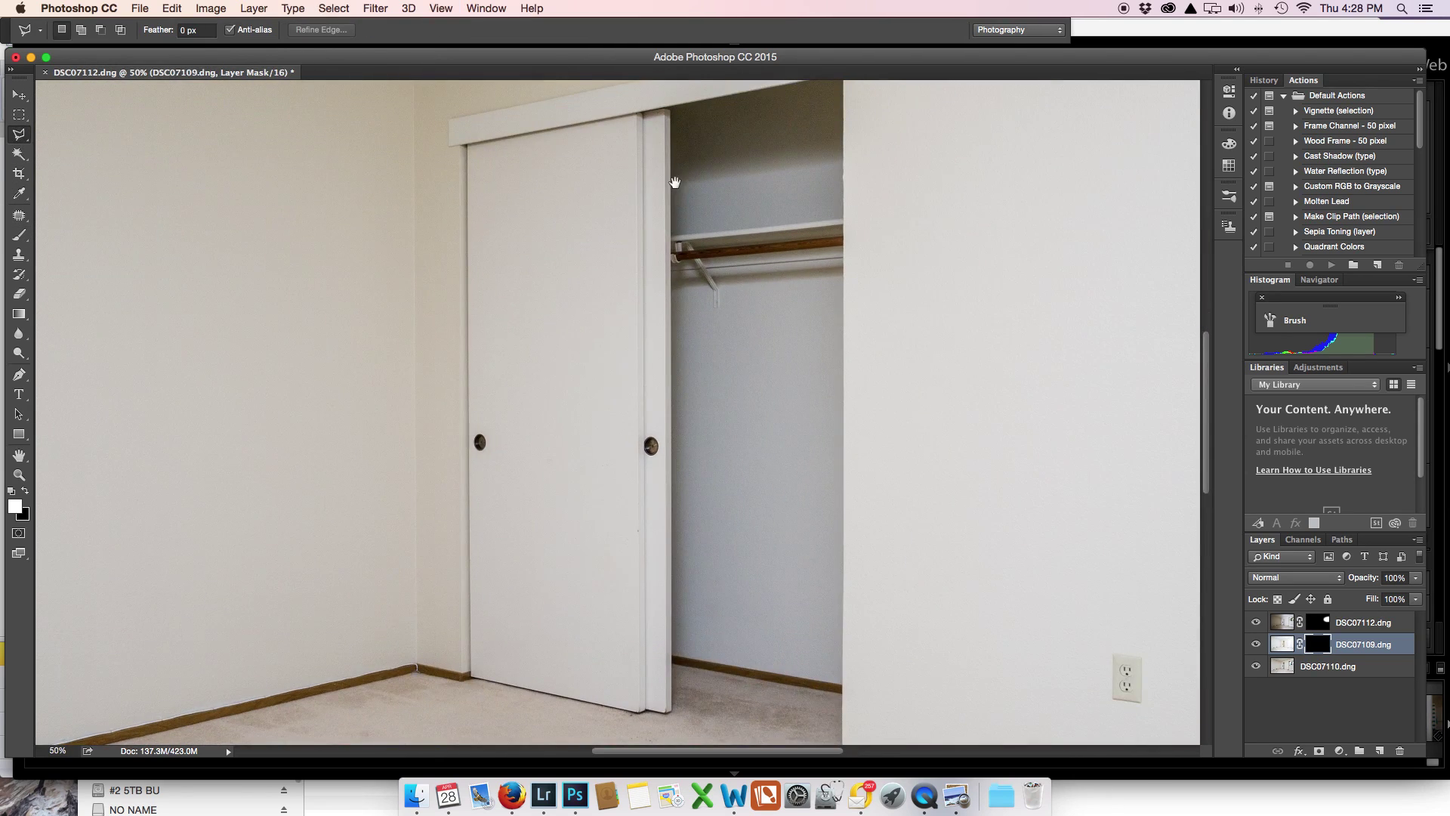
left_click_drag(674, 182, 657, 211)
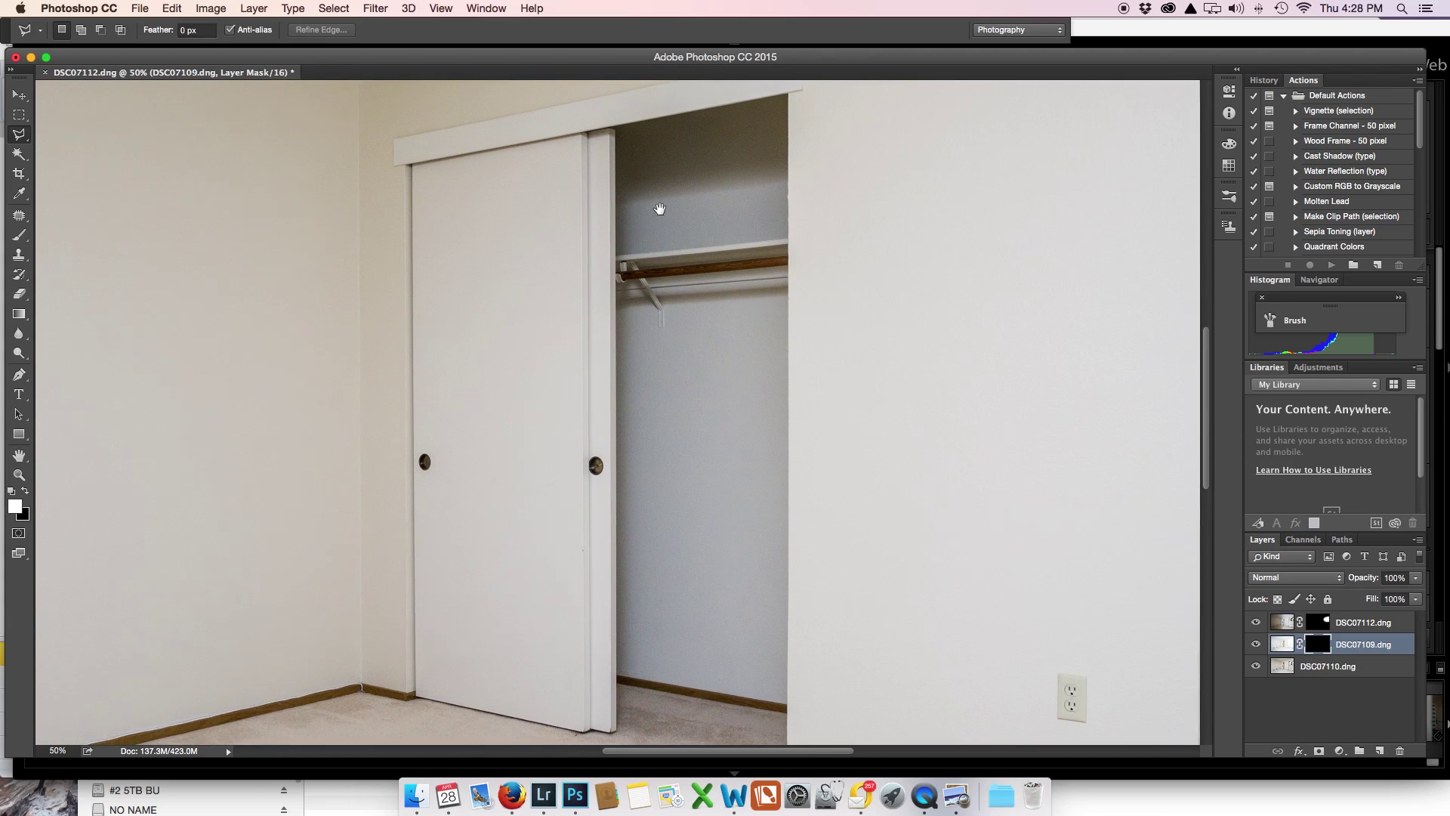
left_click(608, 131)
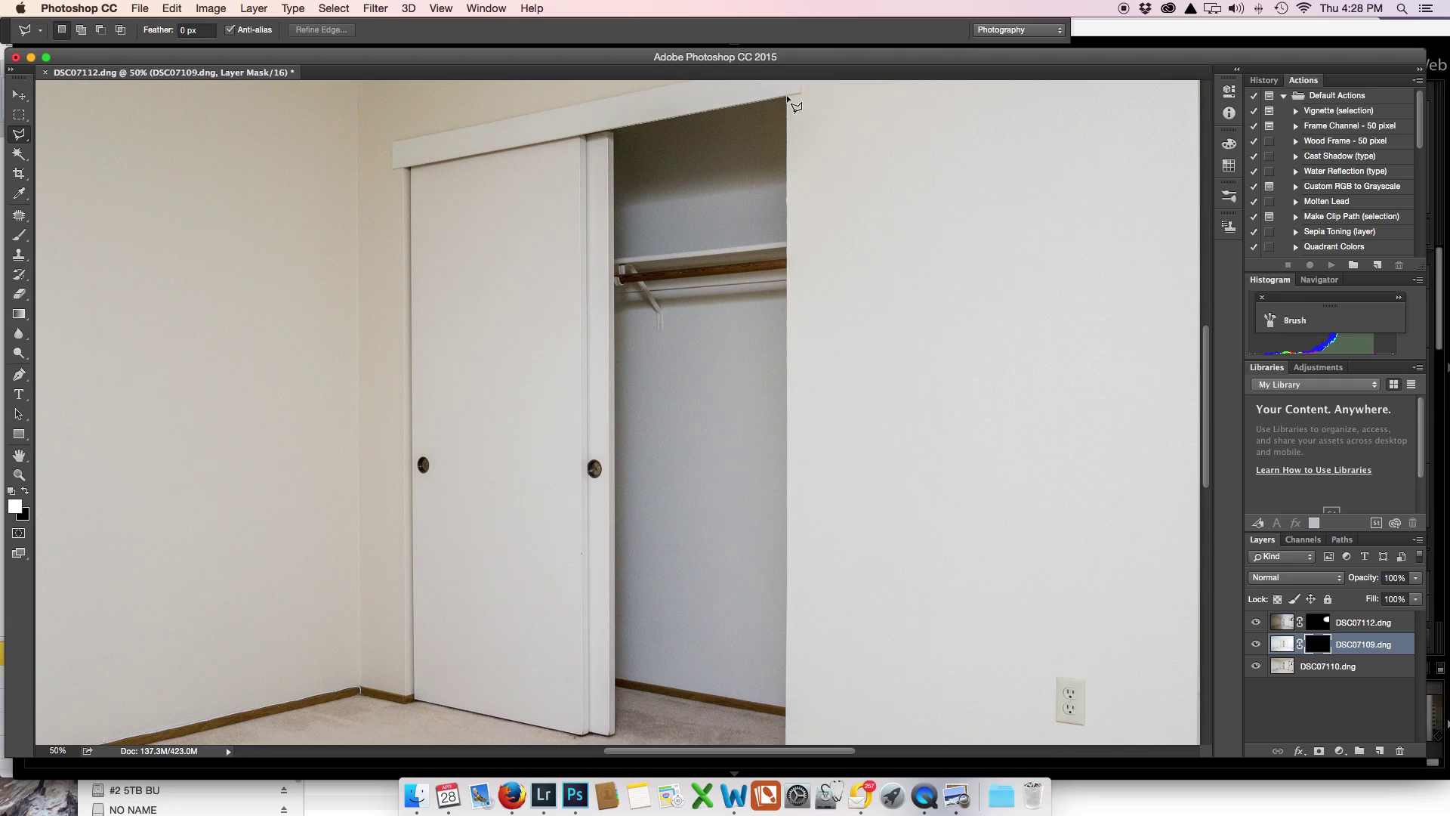
left_click(787, 97)
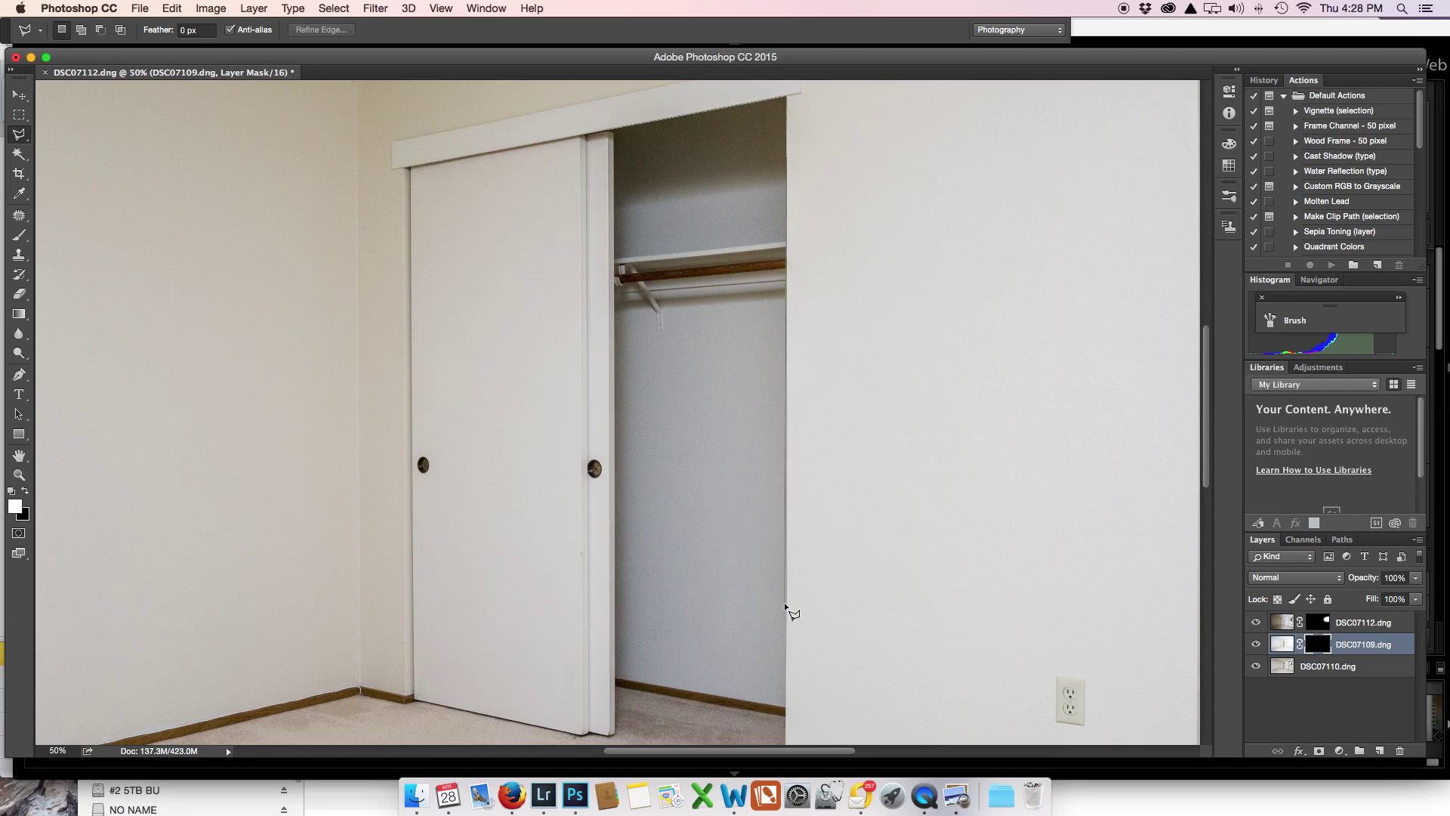
left_click(785, 714)
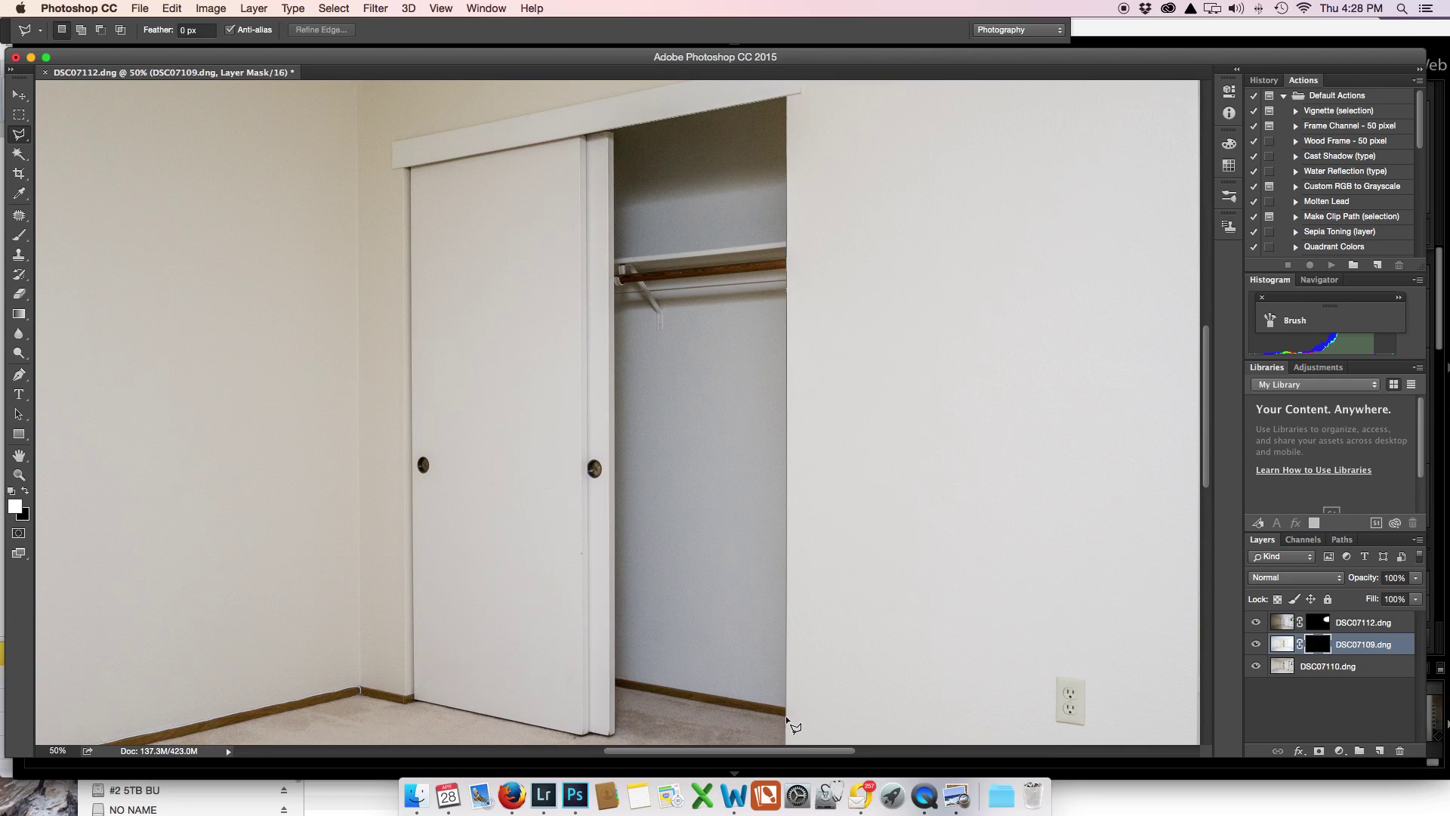
left_click(615, 686)
left_click(613, 130)
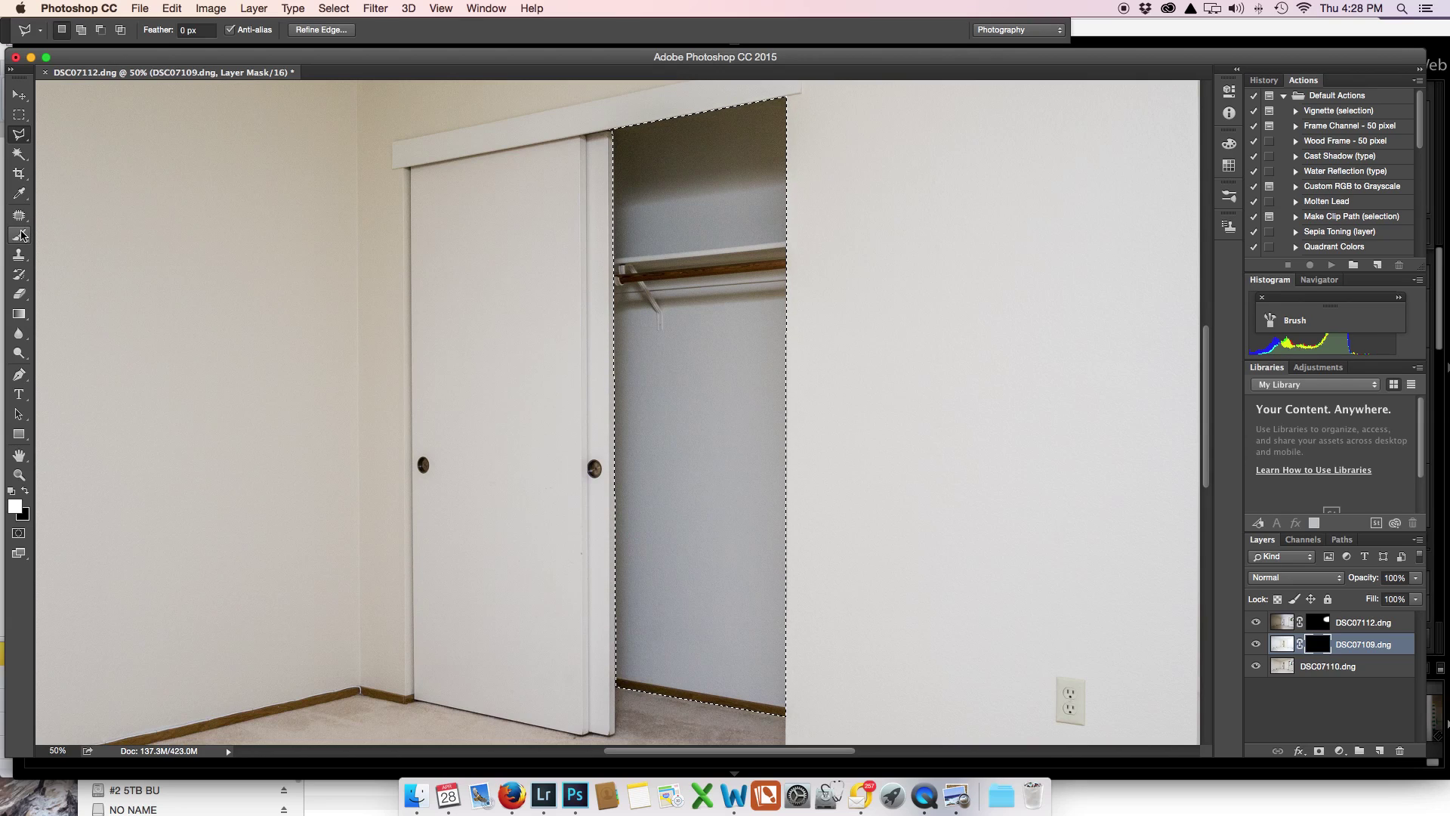
Switch to the Brush and set its flow to 4%.
left_click(21, 236)
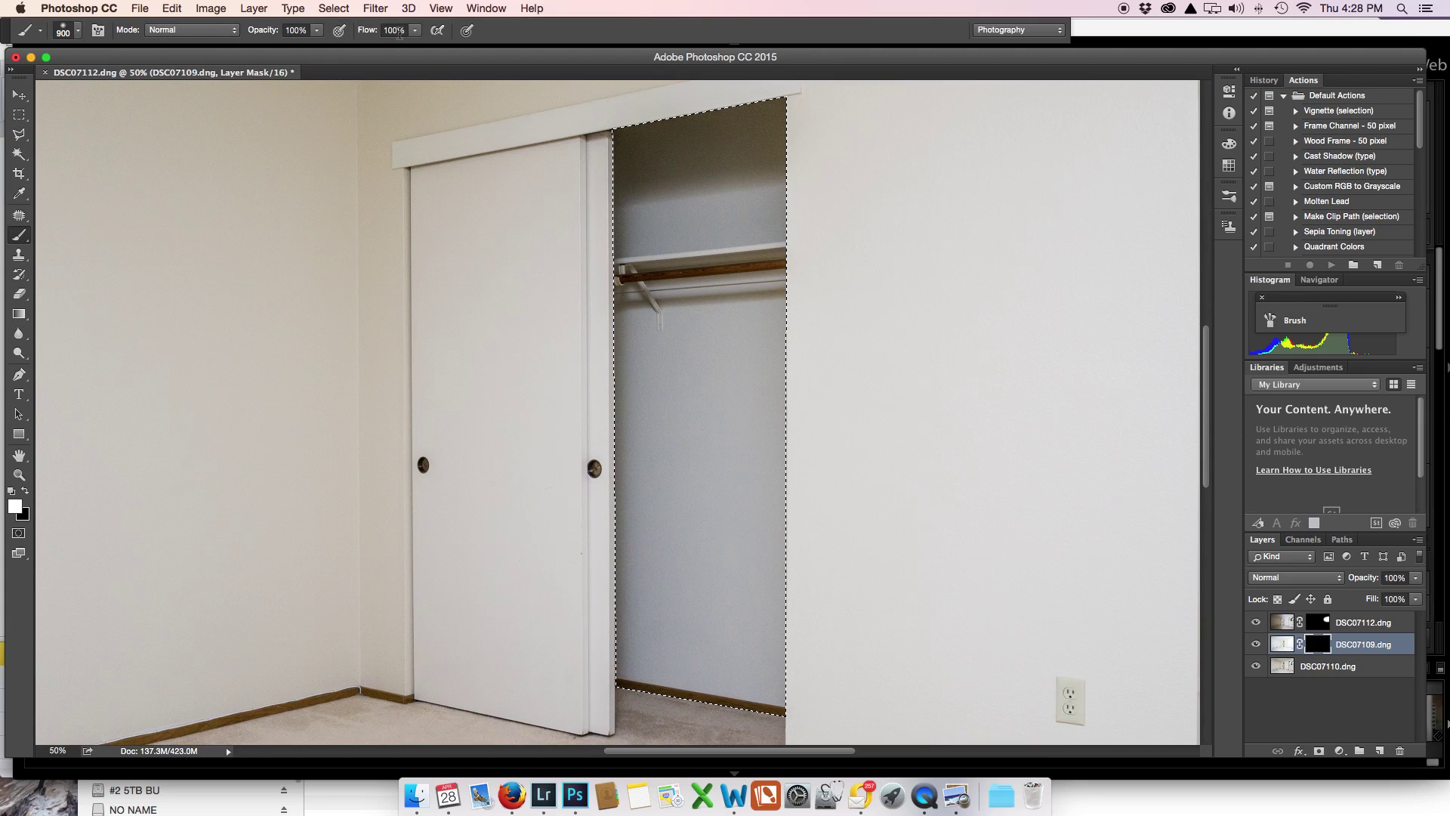
left_click(399, 31)
type("4")
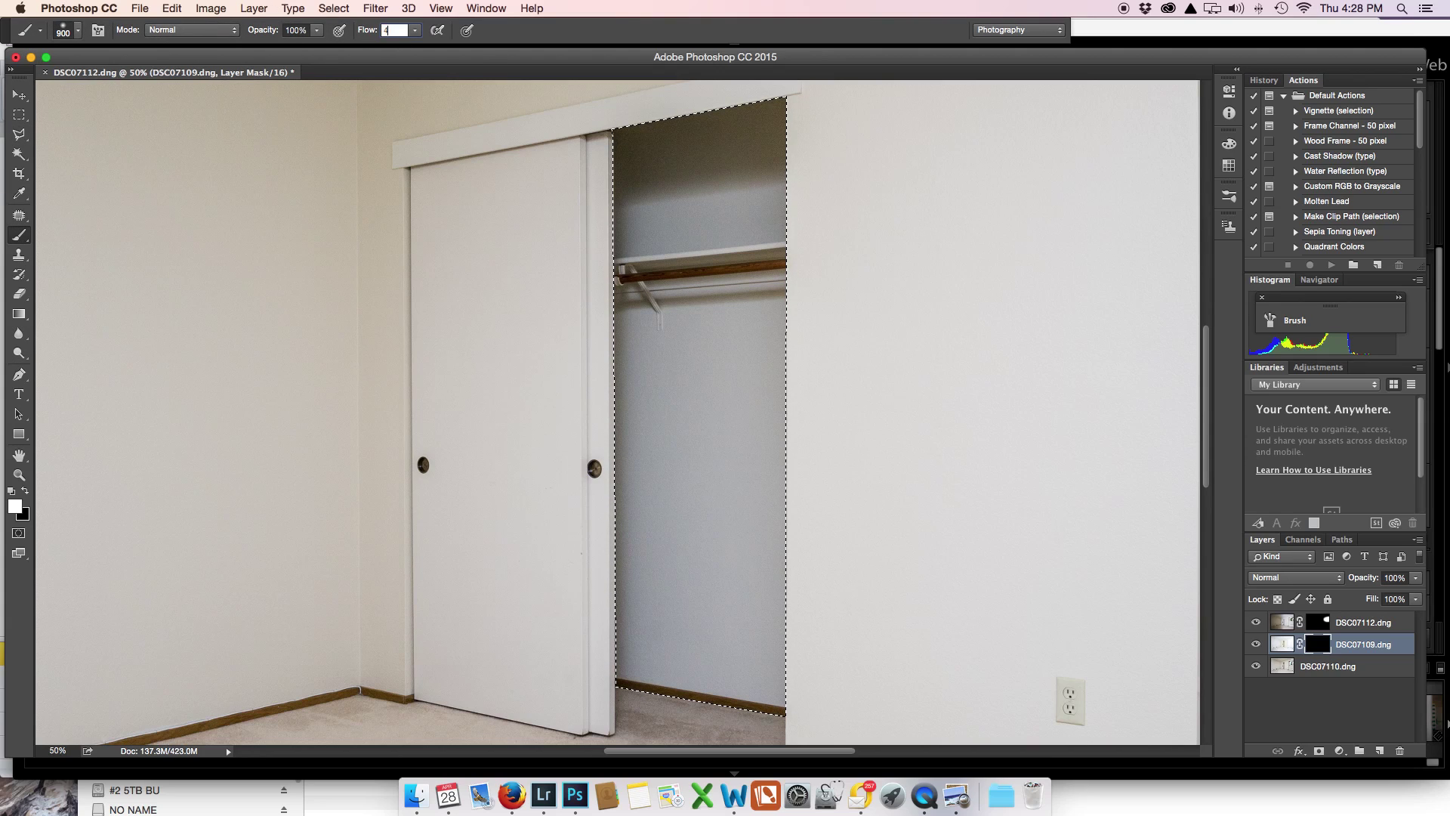
key("Return")
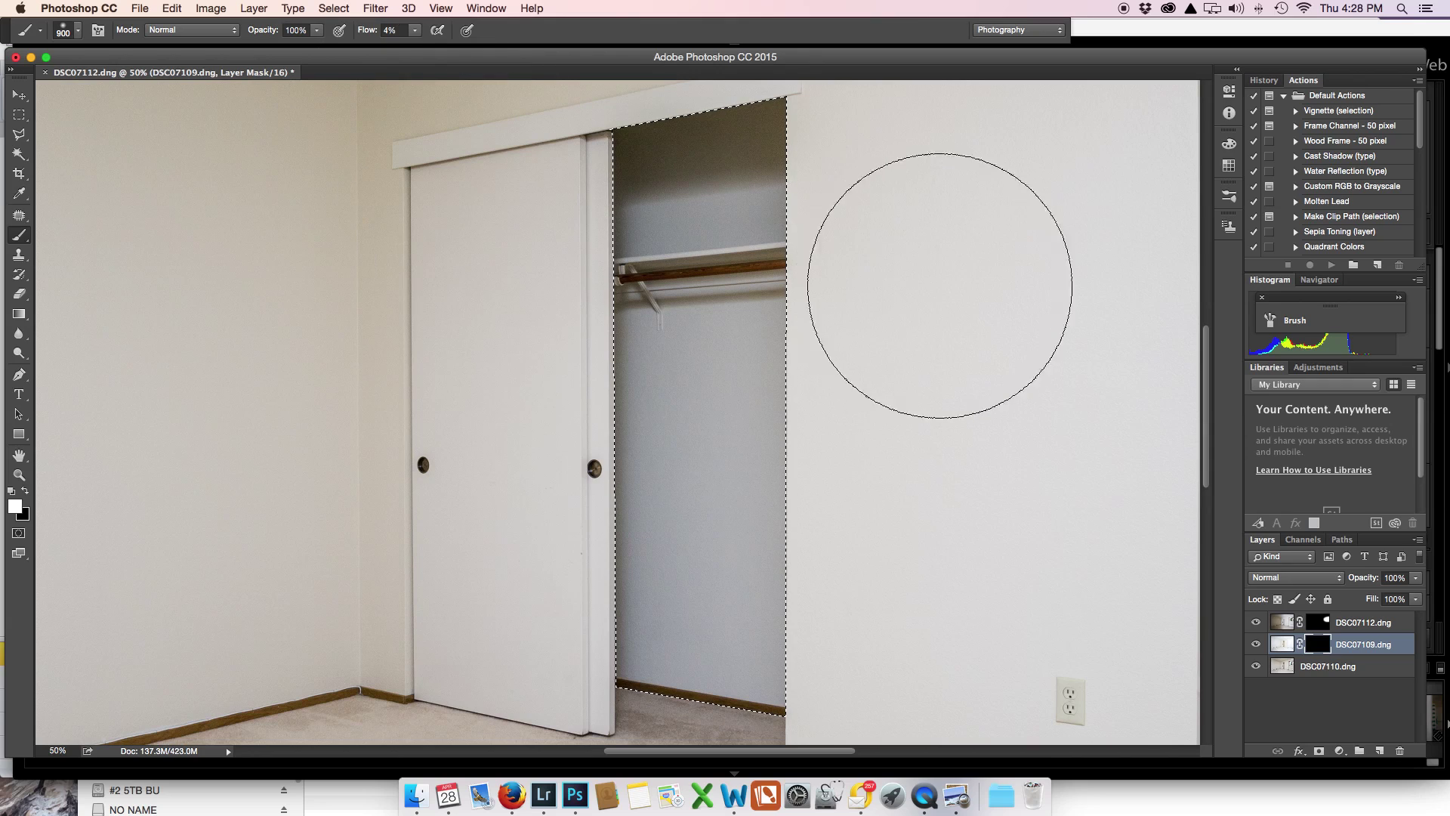
key("alt")
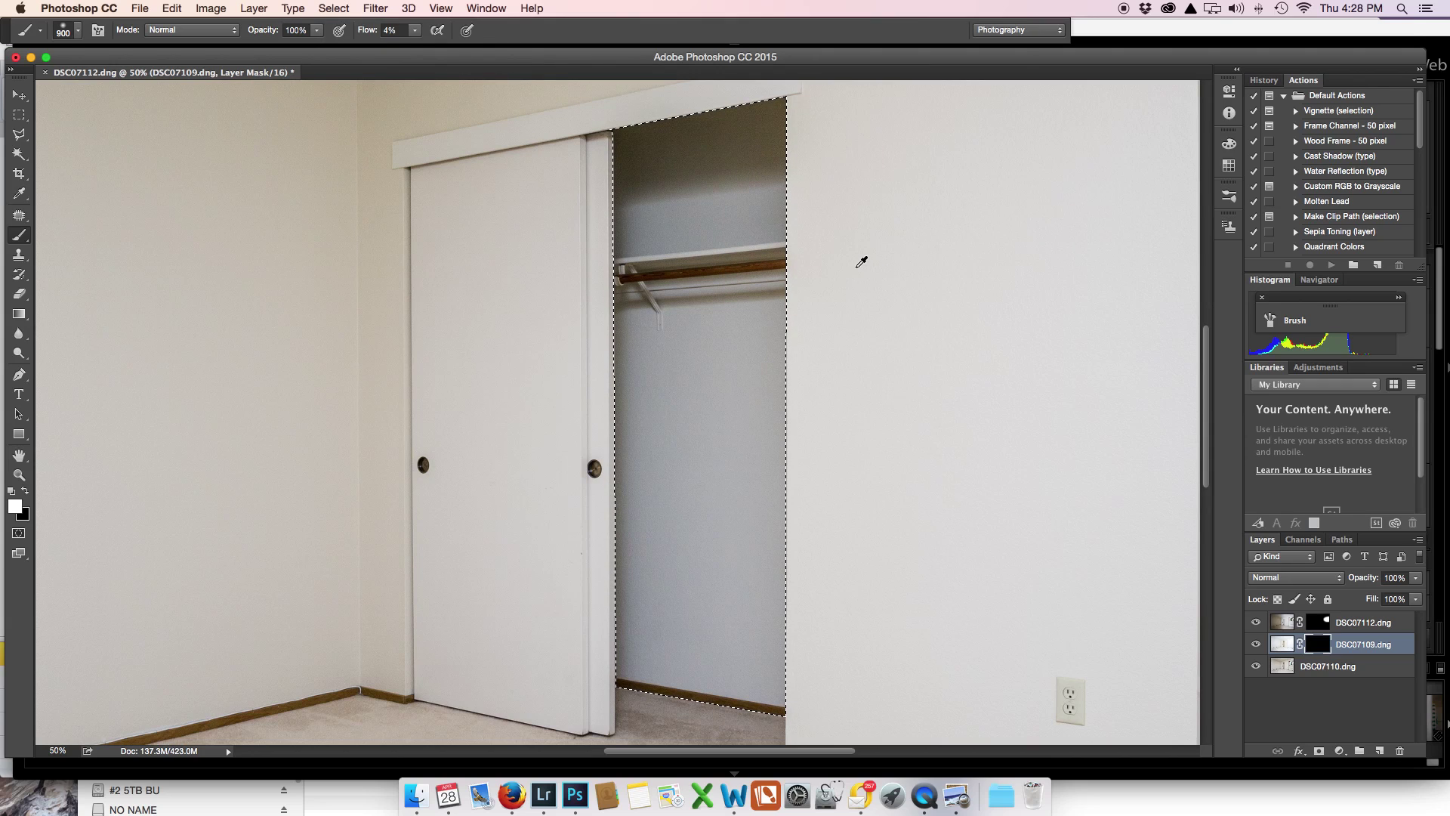
key("super+minus")
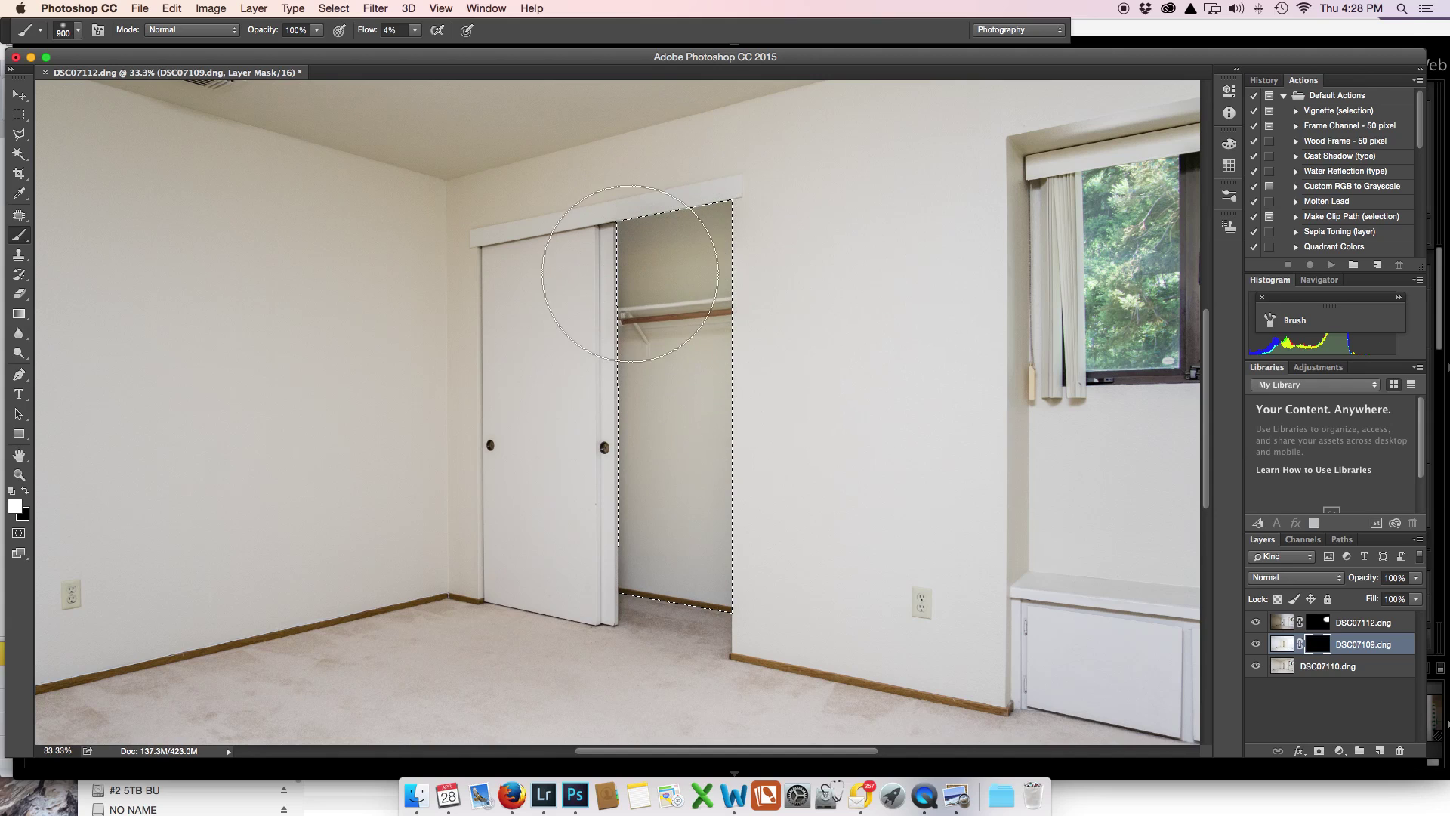
Paint the closet interior open on DSC07109's mask and clear the selection.
mouse_move(708, 492)
left_mouse_down()
mouse_move(738, 340)
mouse_move(725, 280)
left_mouse_up()
key("super+d")
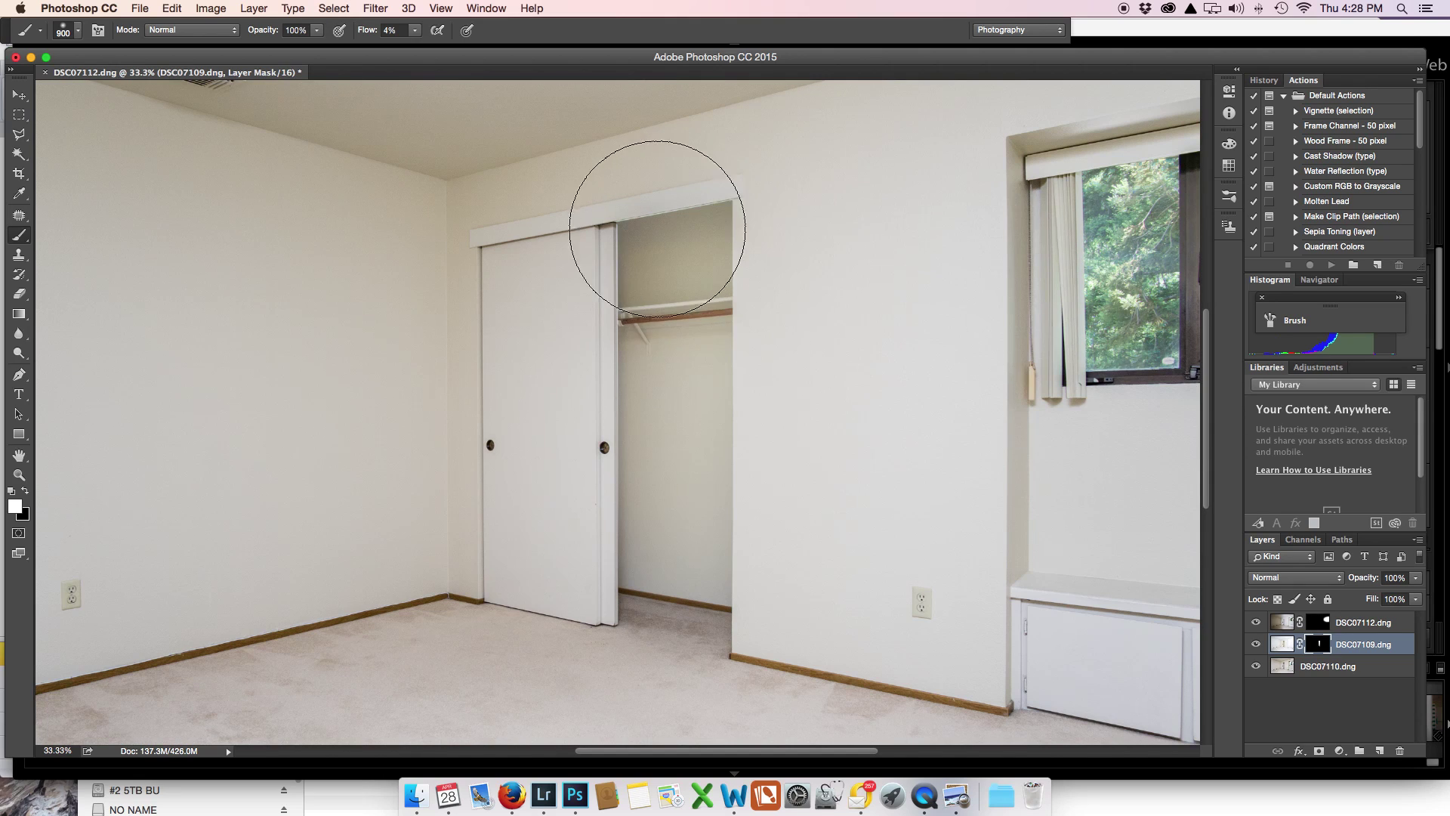
key("super+equal")
key("super+equal")
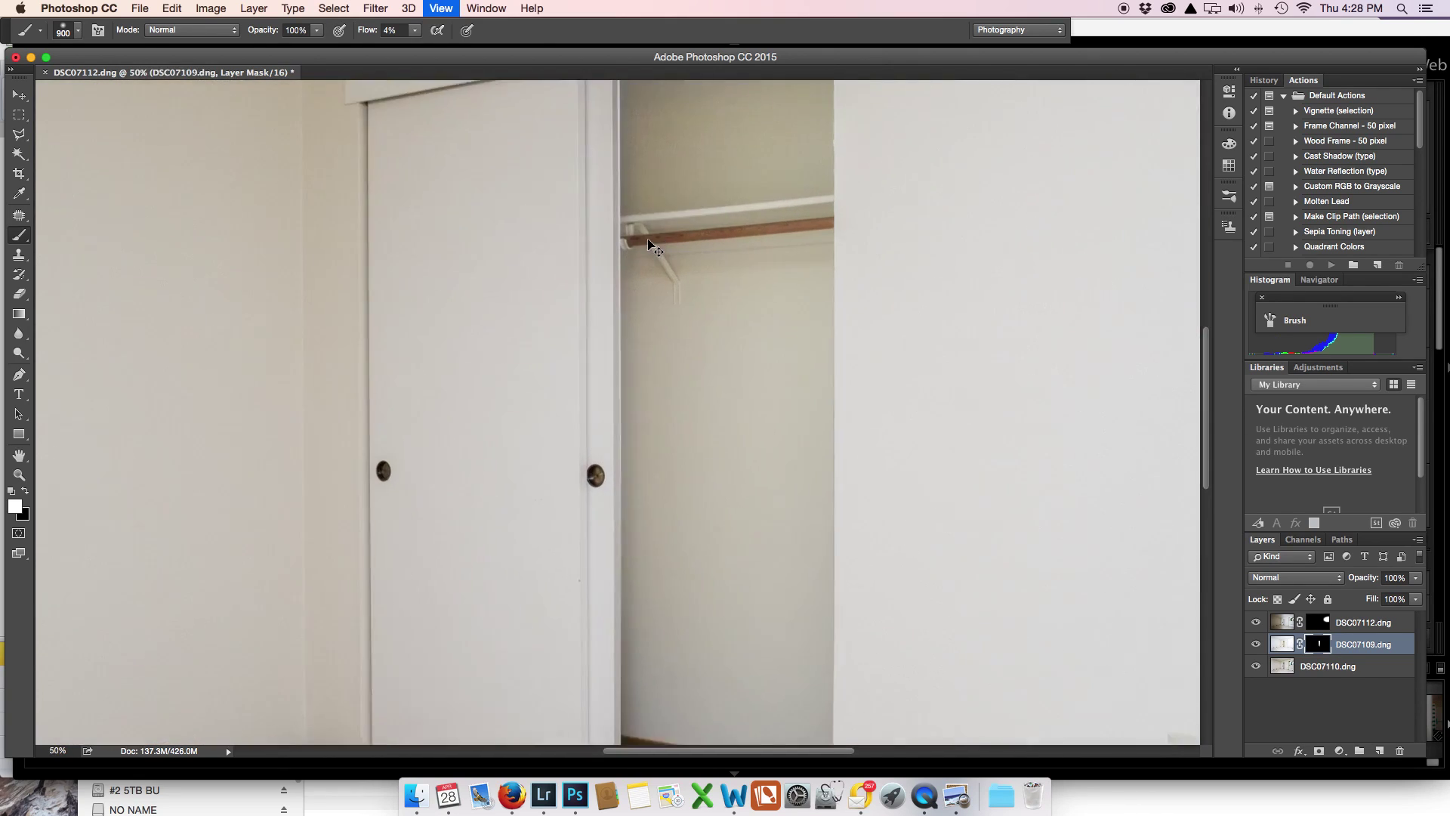
left_click_drag(616, 249, 591, 518)
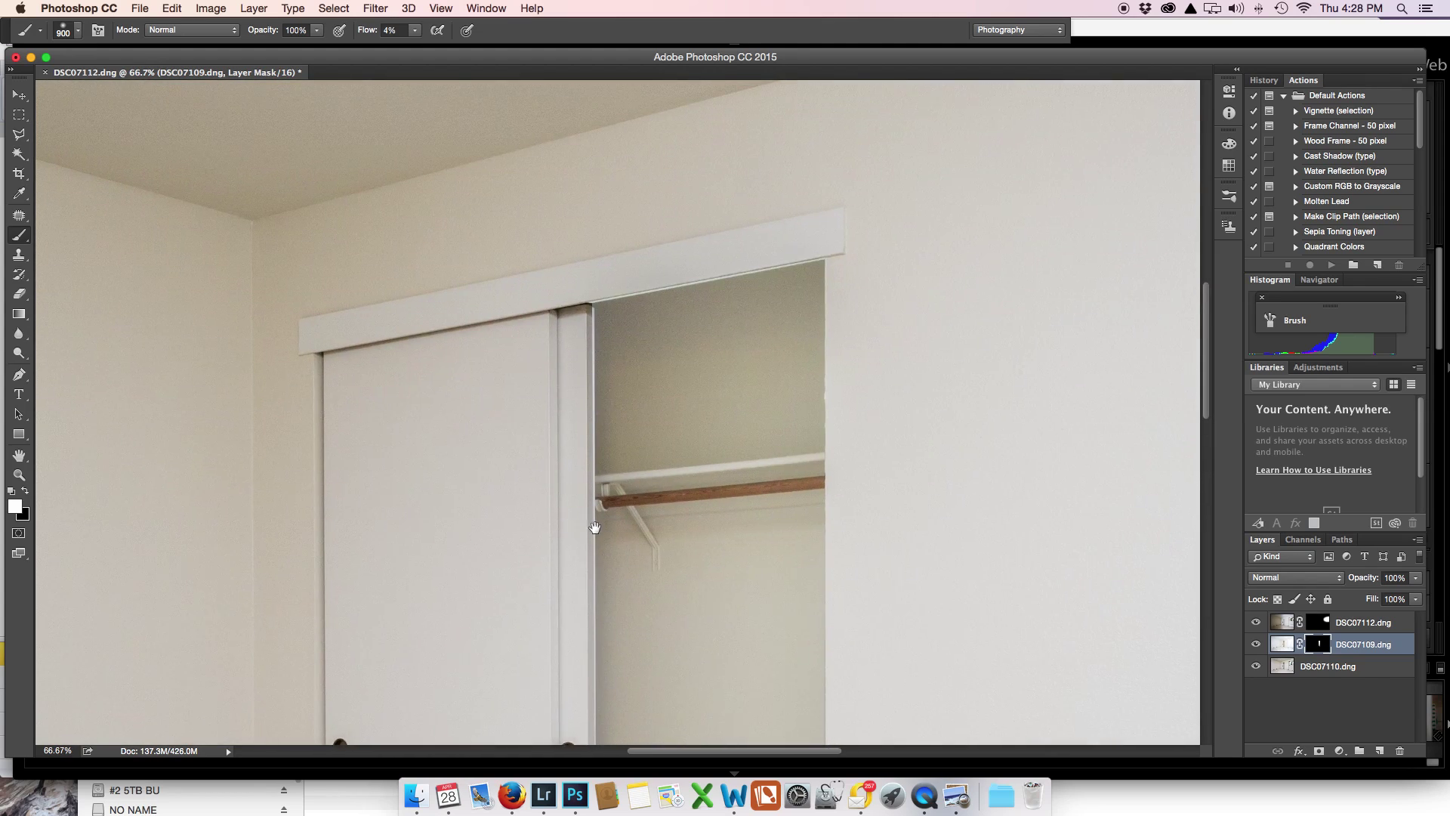
key("bracketleft")
key("bracketleft")
key("bracketleft")
key("bracketleft")
key("bracketleft")
key("bracketleft")
key("bracketleft")
key("bracketleft")
key("bracketleft")
key("bracketleft")
key("bracketleft")
key("bracketleft")
key("bracketleft")
key("bracketleft")
key("bracketleft")
key("bracketleft")
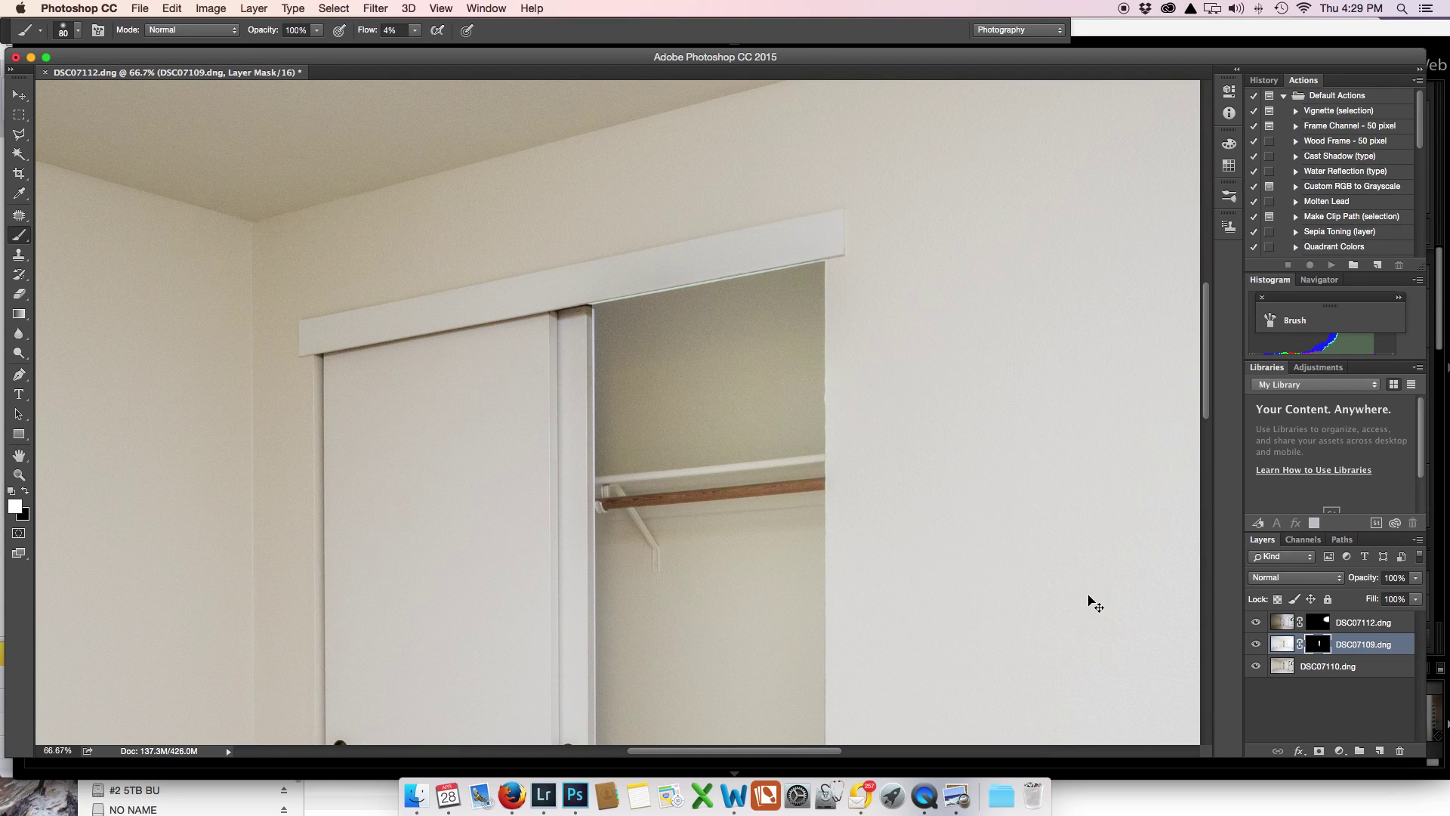
key("super+minus")
key("super+minus")
key("super+minus")
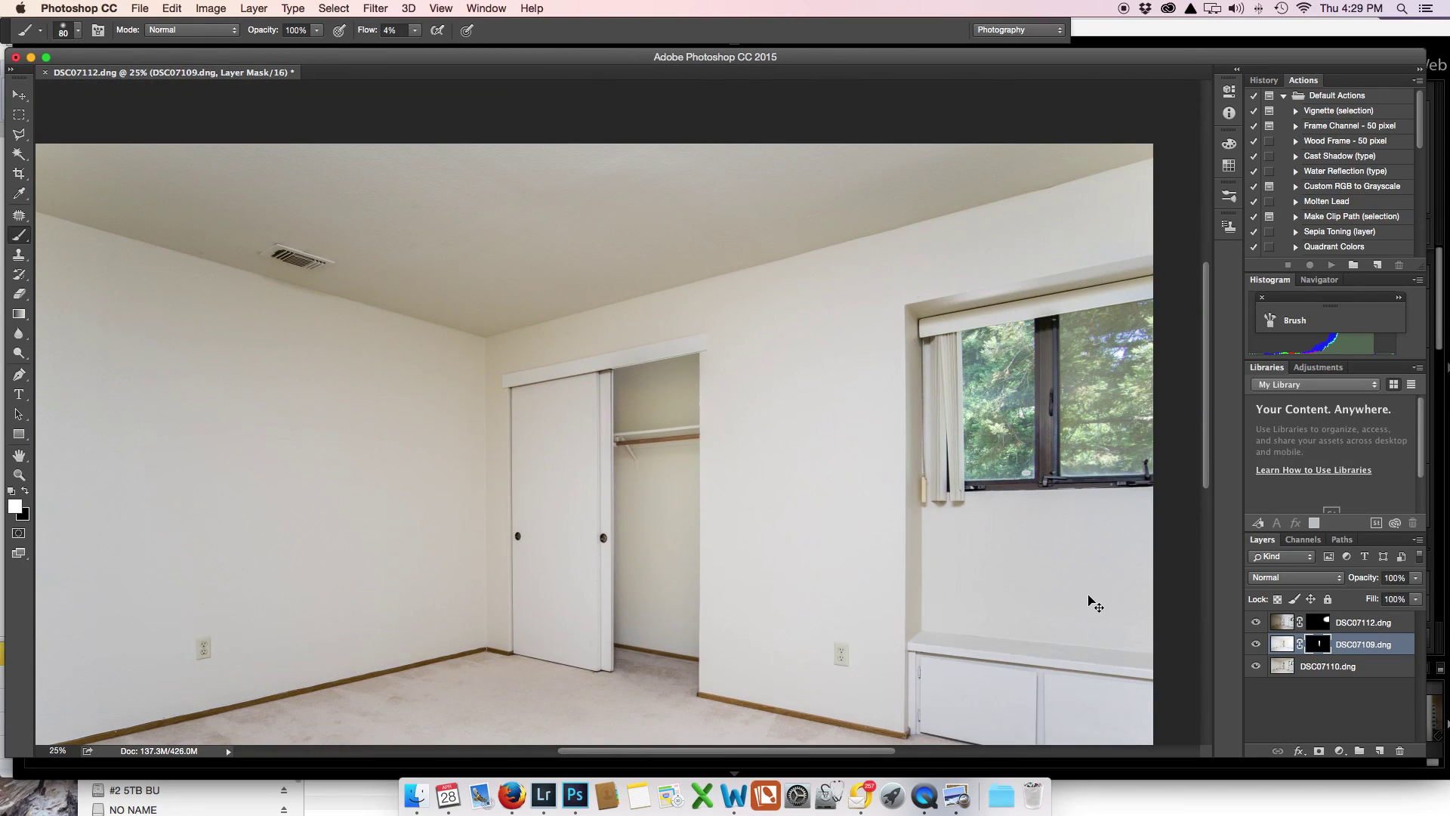
key("super+minus")
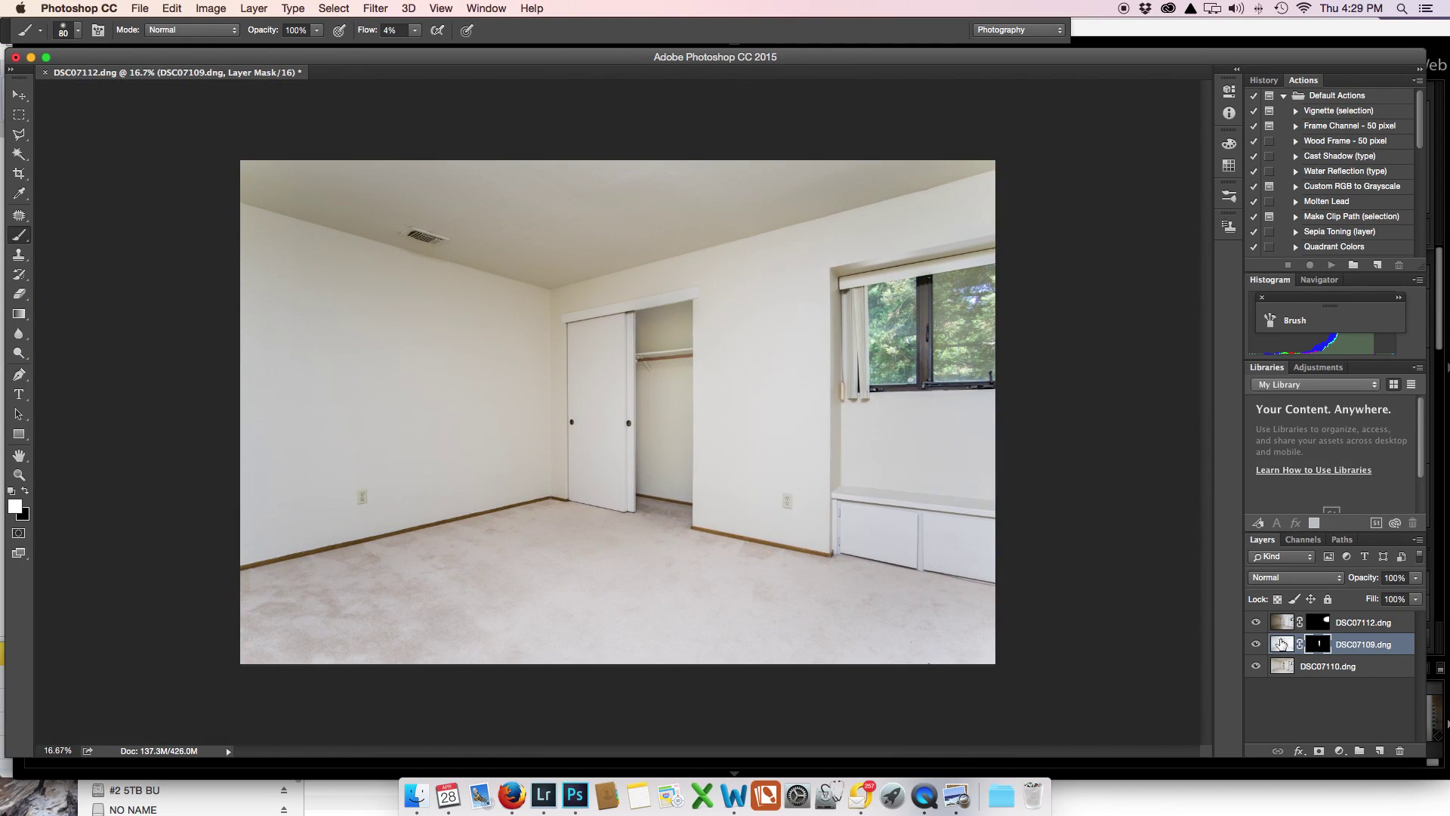
left_click(1256, 644)
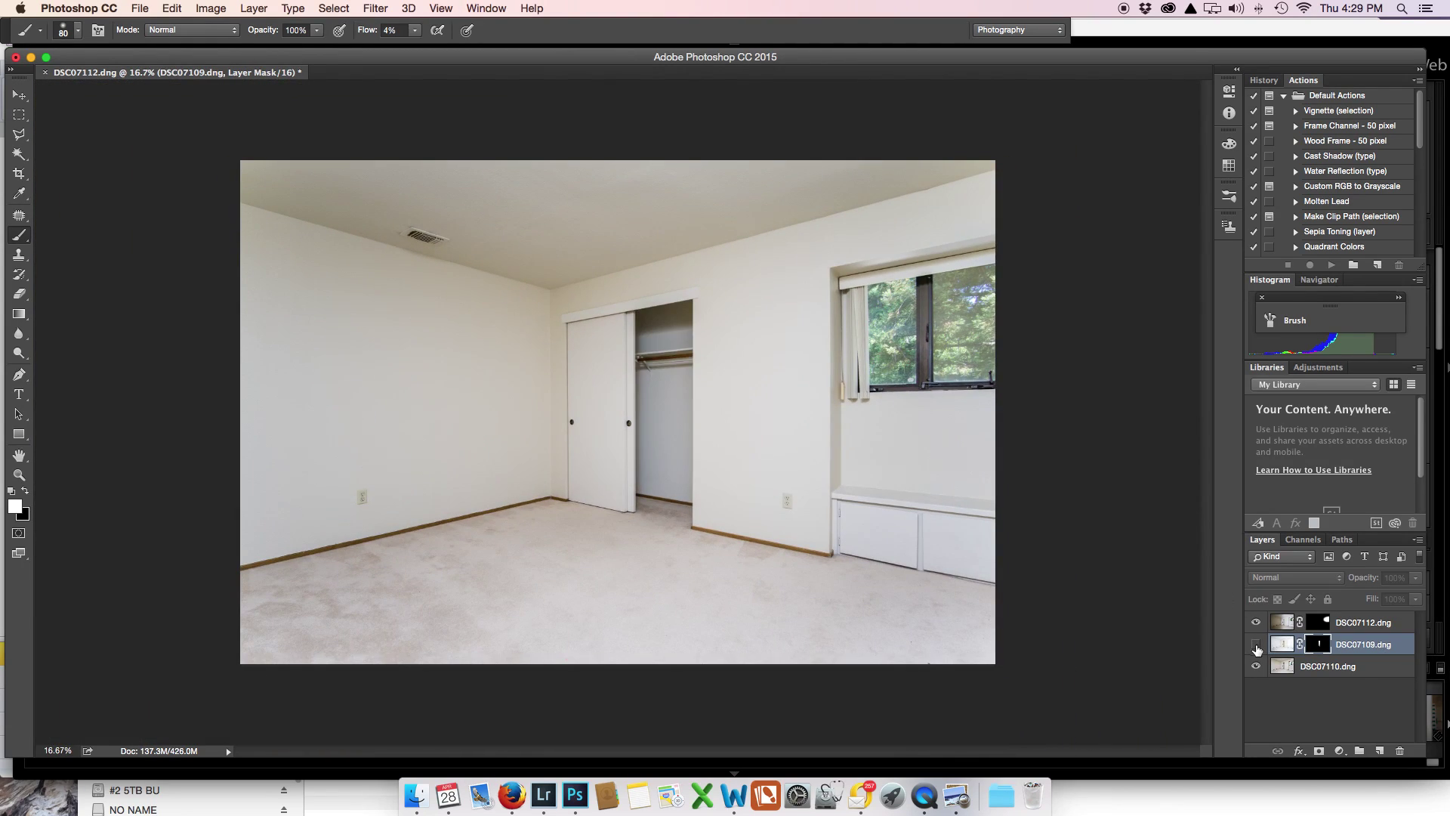
left_click(1255, 644)
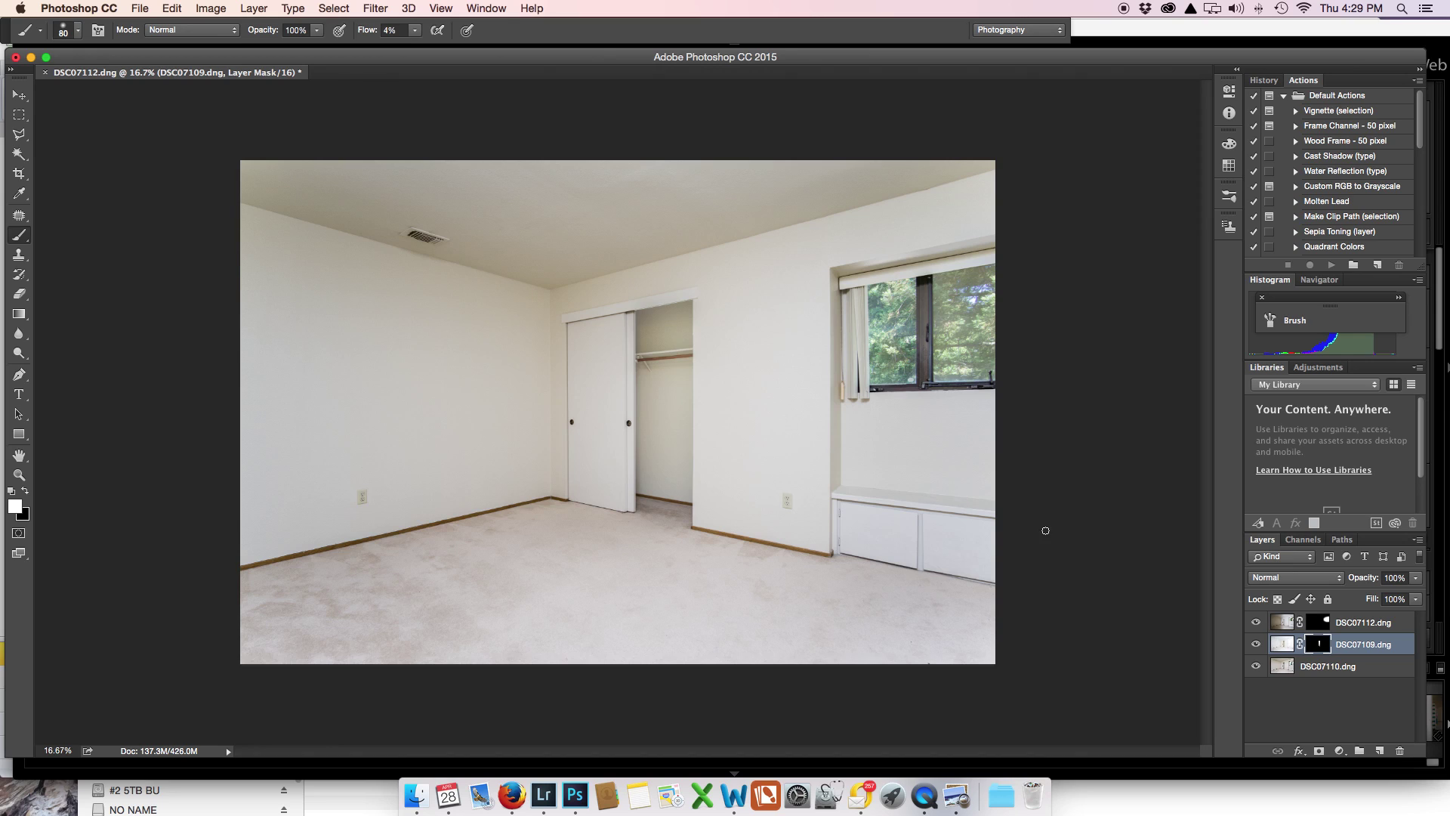
Bring QuickTime Player forward and show its Dock options for stopping the screen recording.
left_click(921, 786)
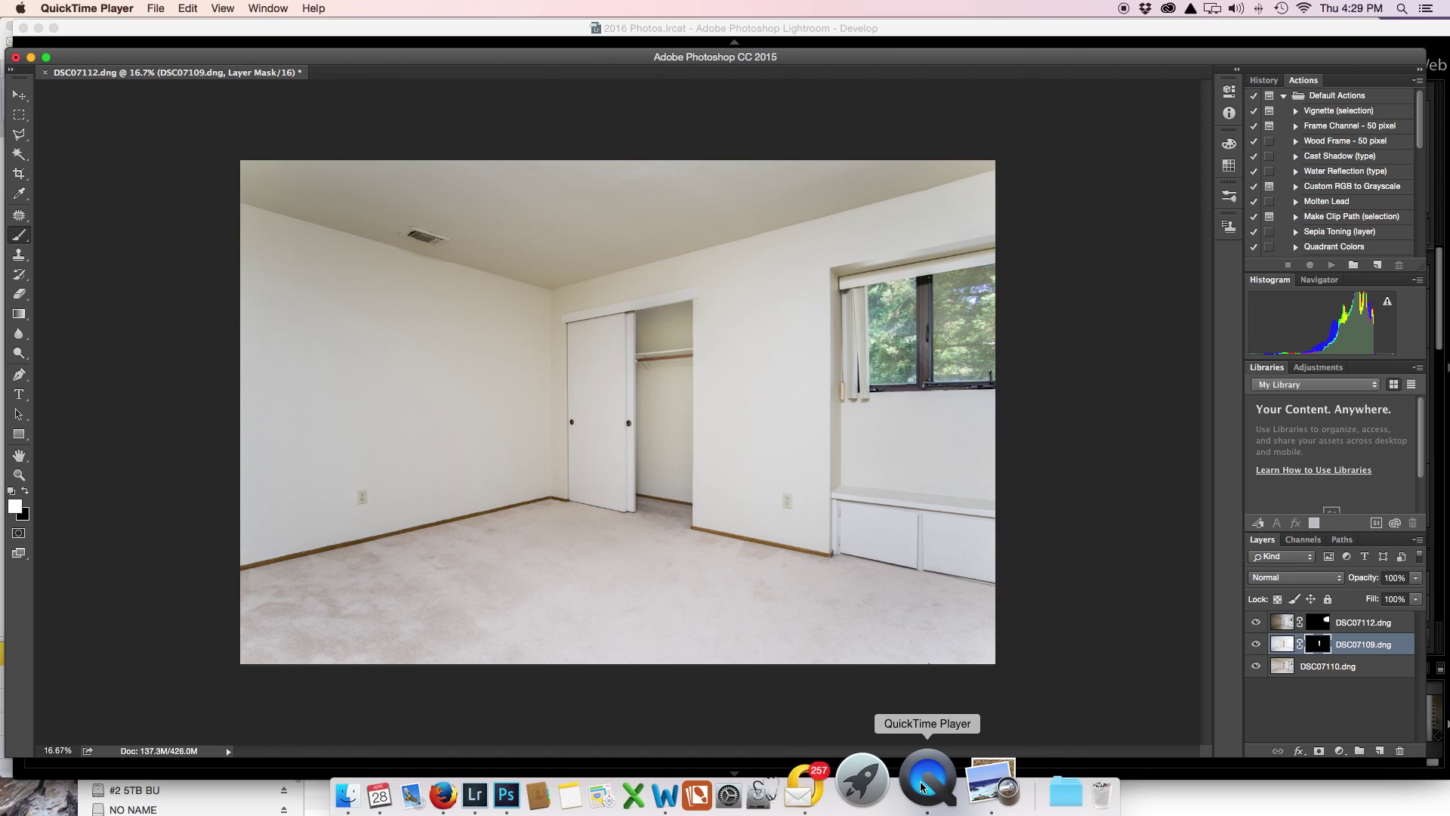
right_click(931, 776)
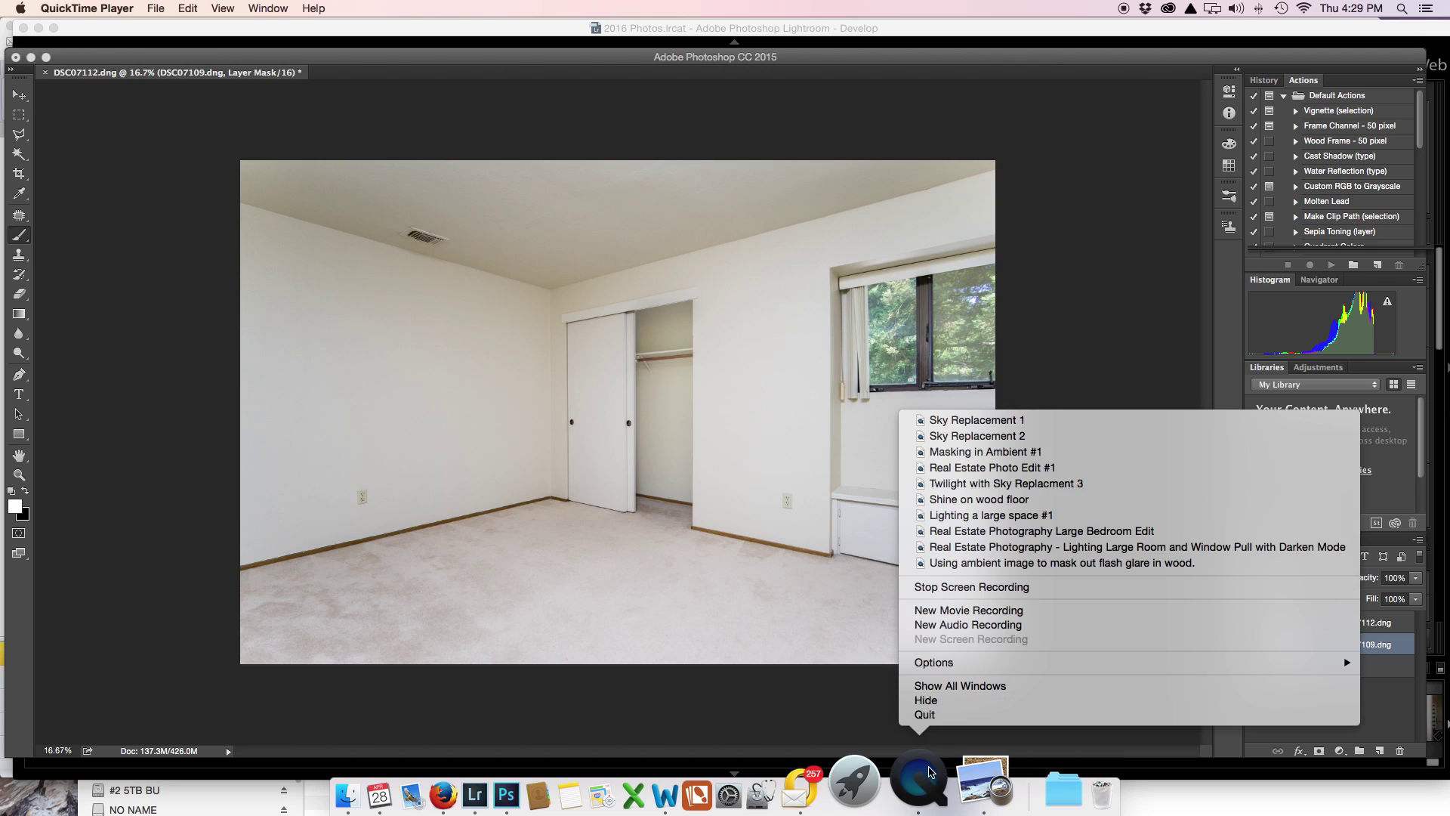